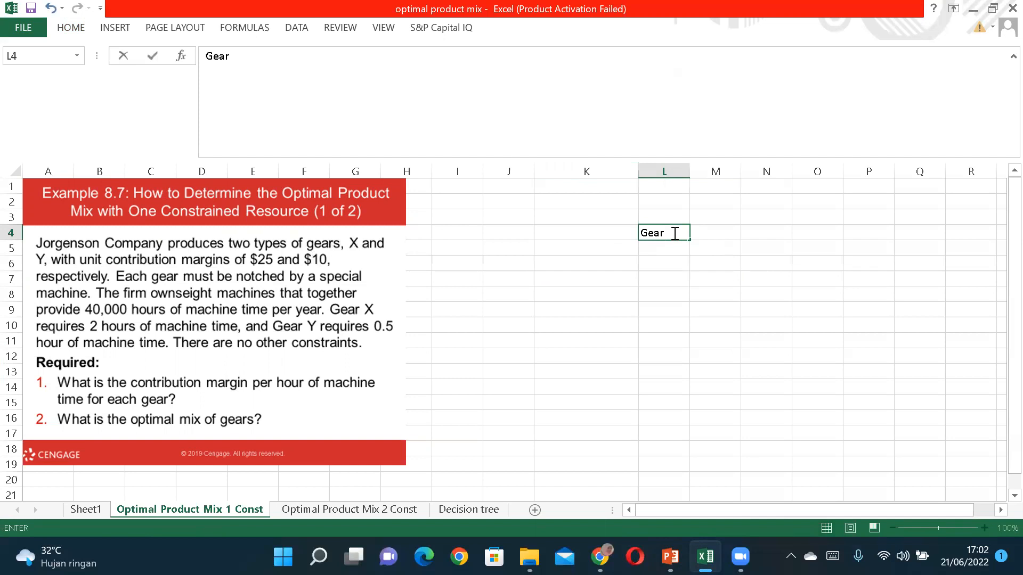
Step: Complete the column header in L4 as Gear X and enter Gear Y as the header in M4
type("X")
key("Tab")
type("Gear Y")
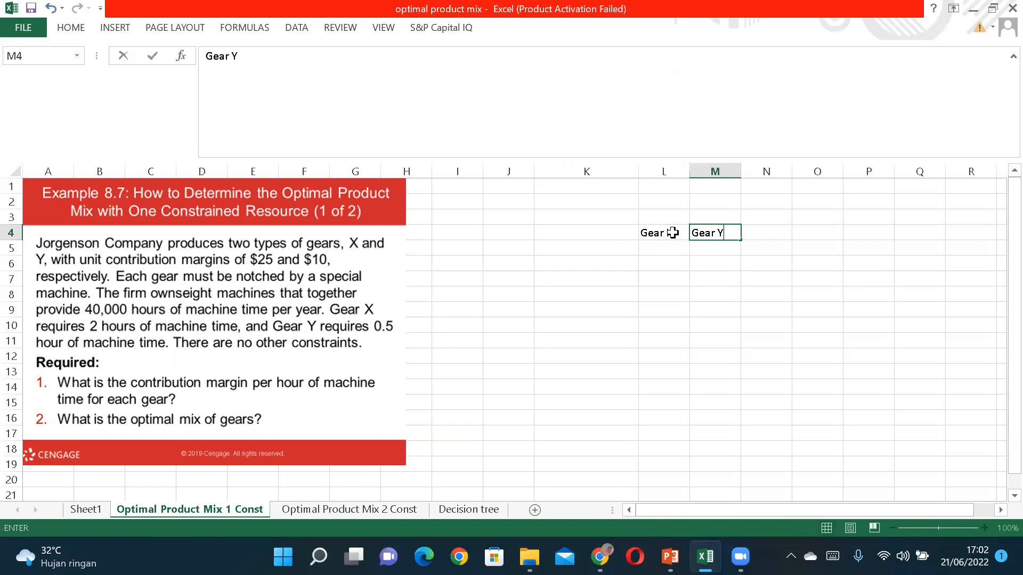
key("Return")
key("Left")
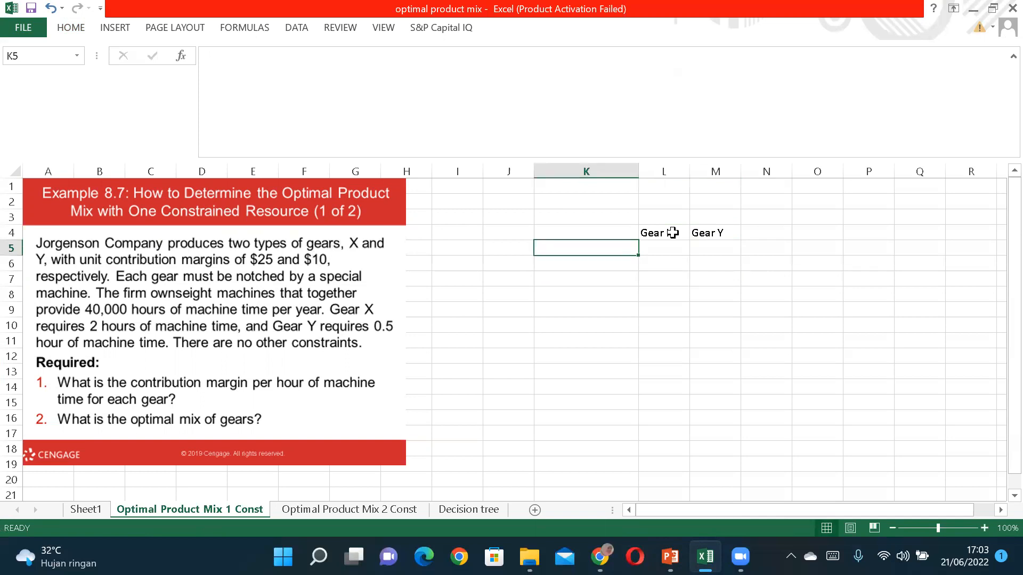
Step: Add a Unit CM row in row 5 with 25 for Gear X and 10 for Gear Y
type("Unit CM")
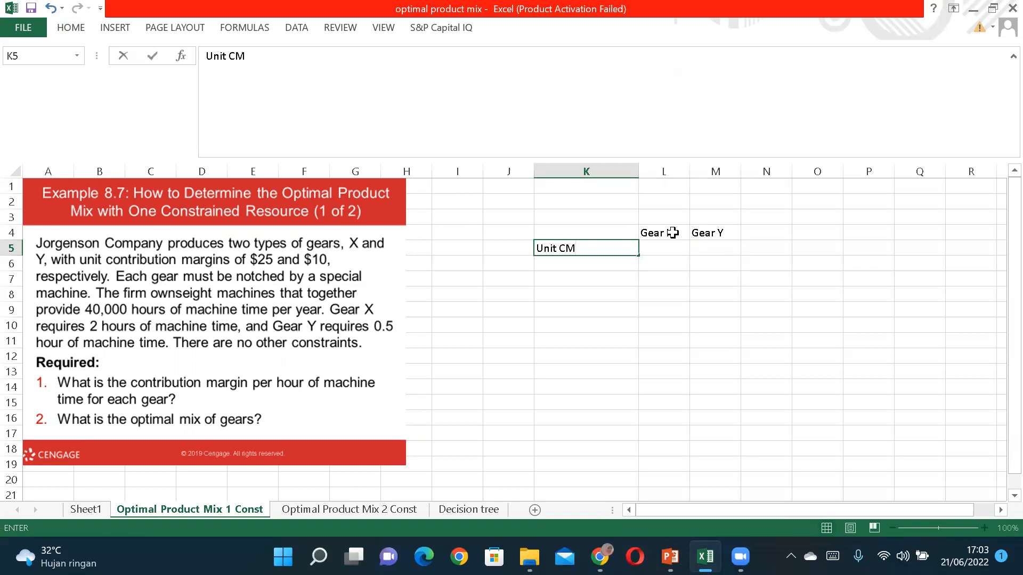
key("Tab")
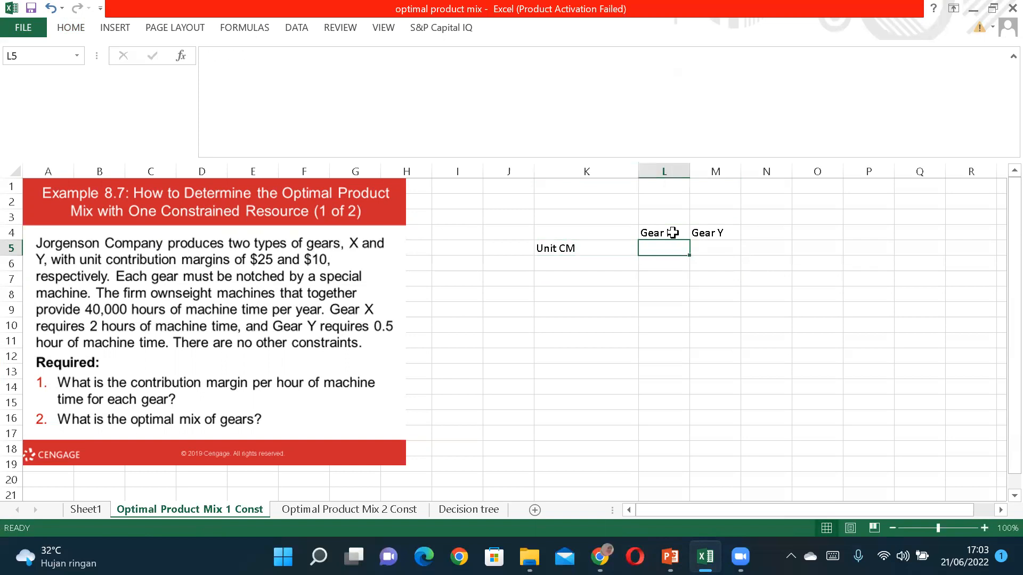
type("25")
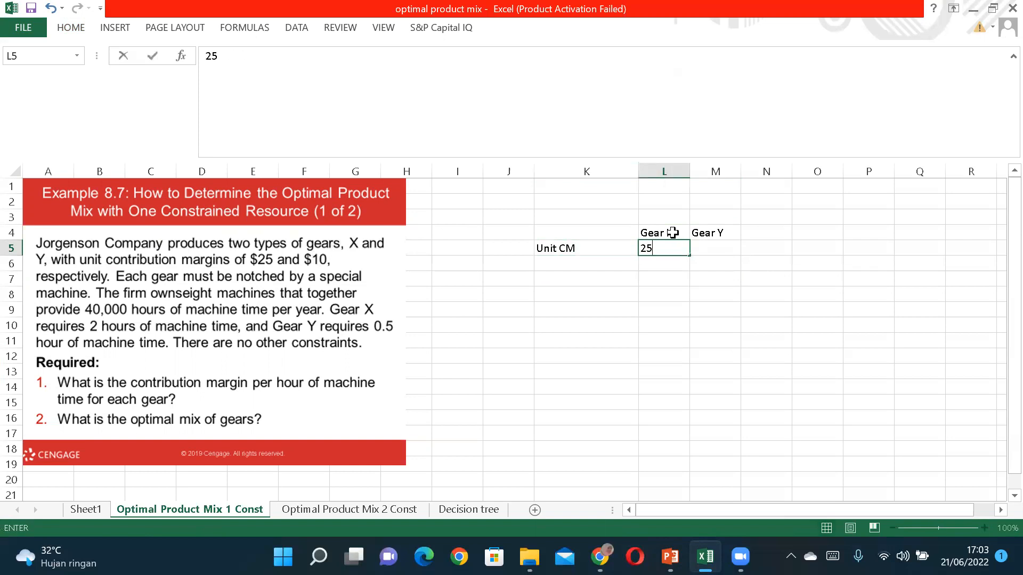
key("Tab")
type("10")
key("Return")
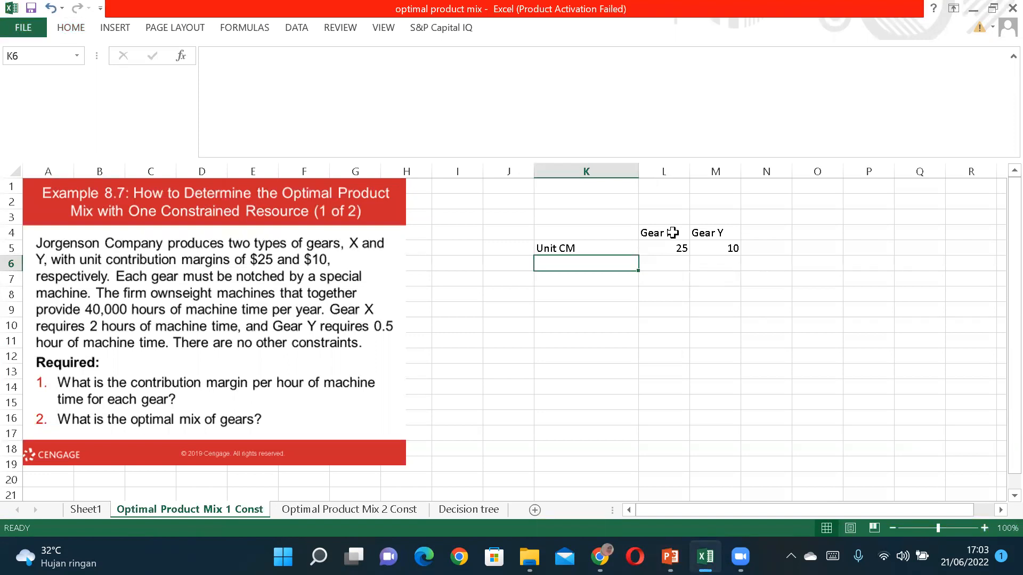
Step: Add a Machine Hour row in row 6 with 2 for Gear X and 0.5 for Gear Y
type("Machine")
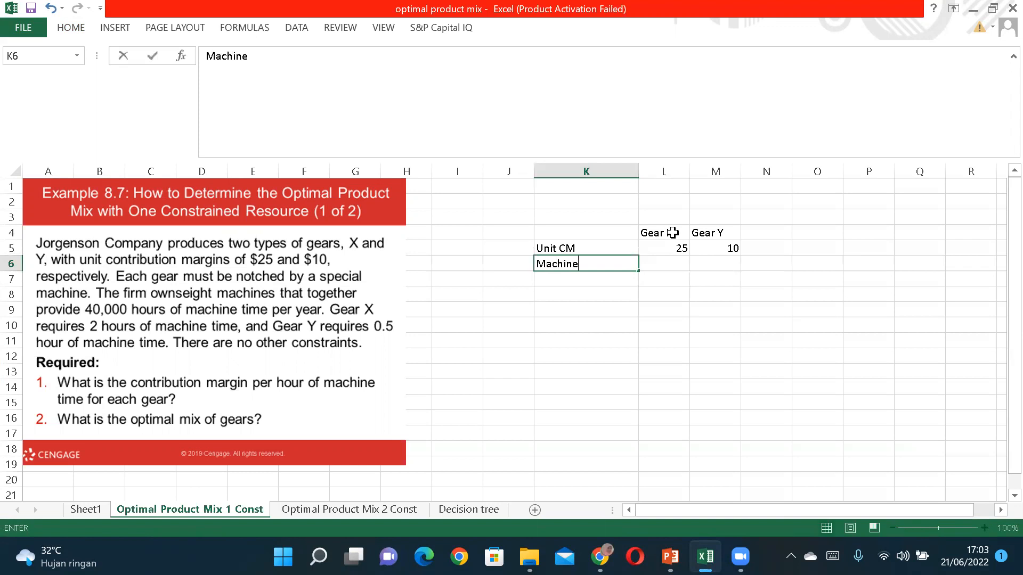
type(" Hour")
key("Tab")
type("2")
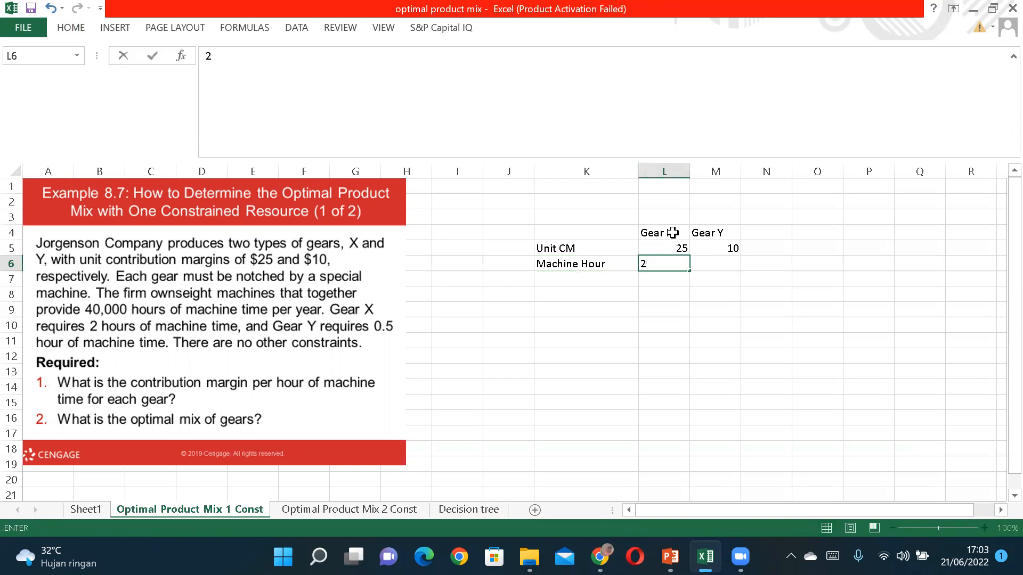
key("Tab")
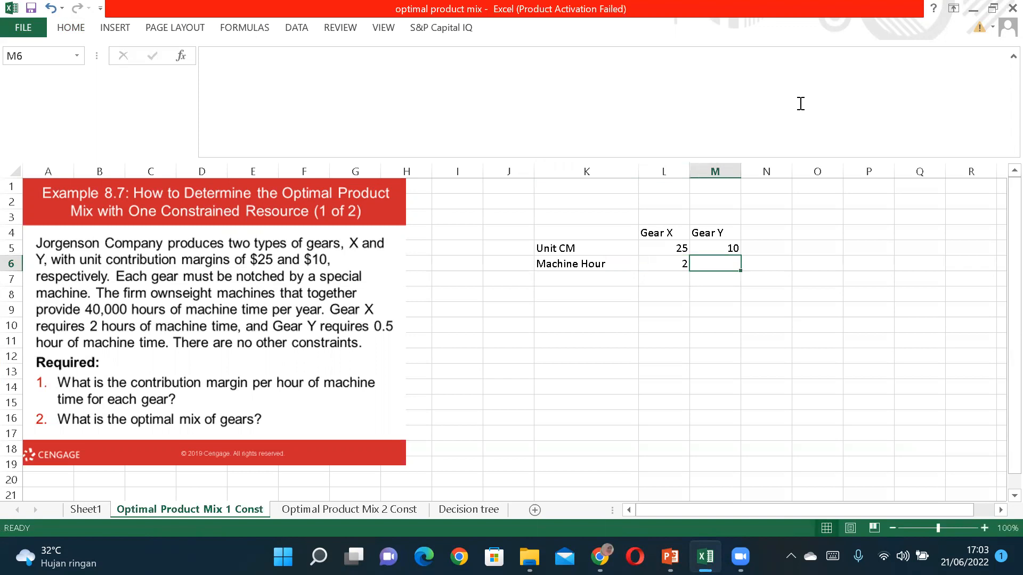
type("0.5")
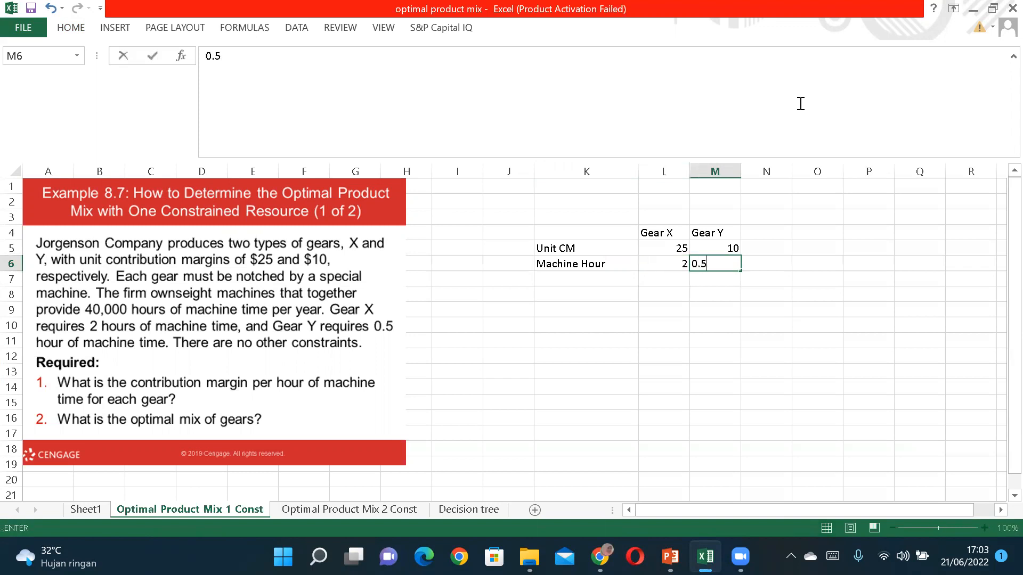
key("Return")
Step: Label K10 as Annual Hour and enter the available hours, 40000, in O10
key("Left")
key("Left")
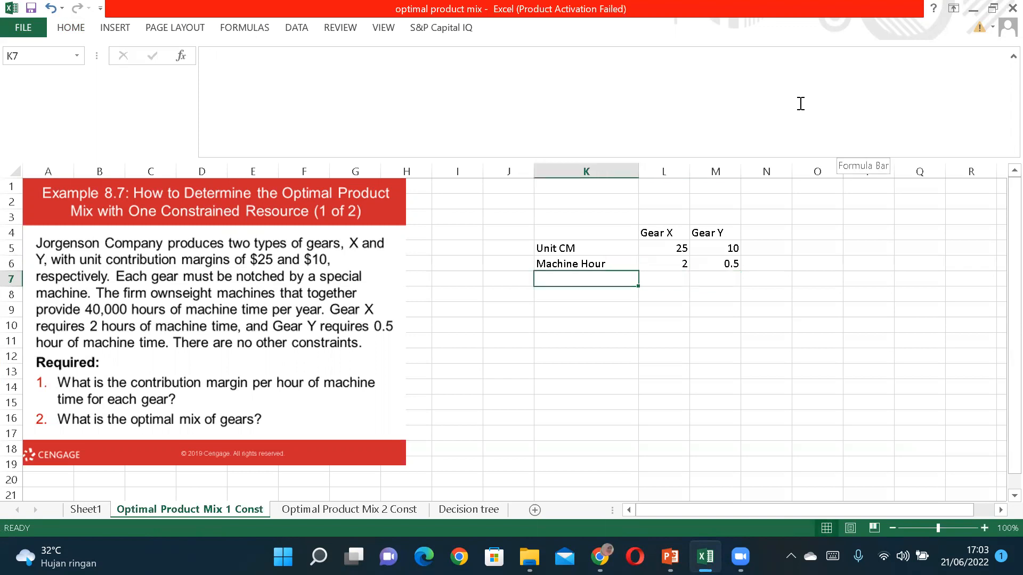
key("Down")
key("Down")
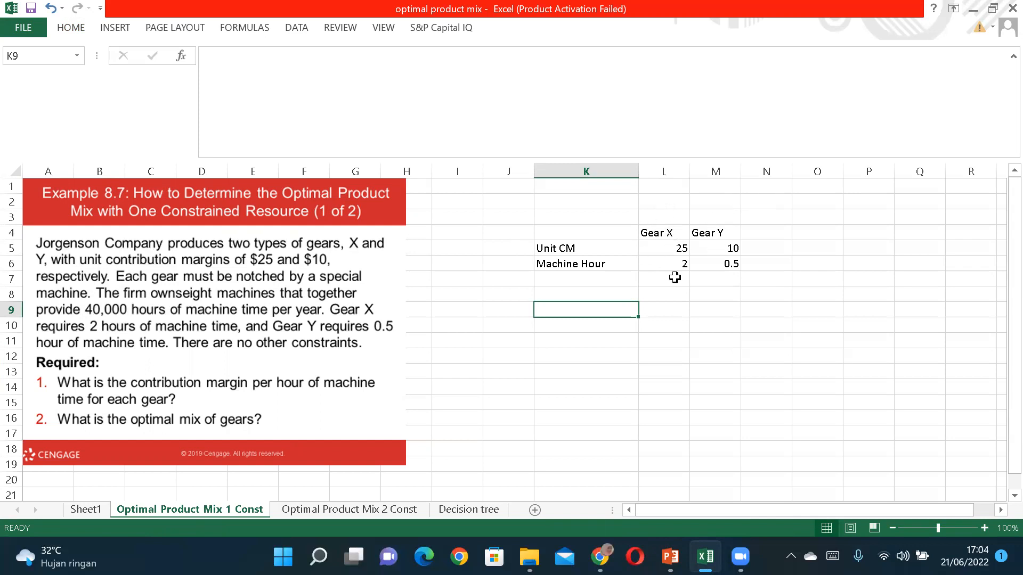
left_click(584, 323)
type("Annual Hour")
key("Right")
key("Right")
key("Right")
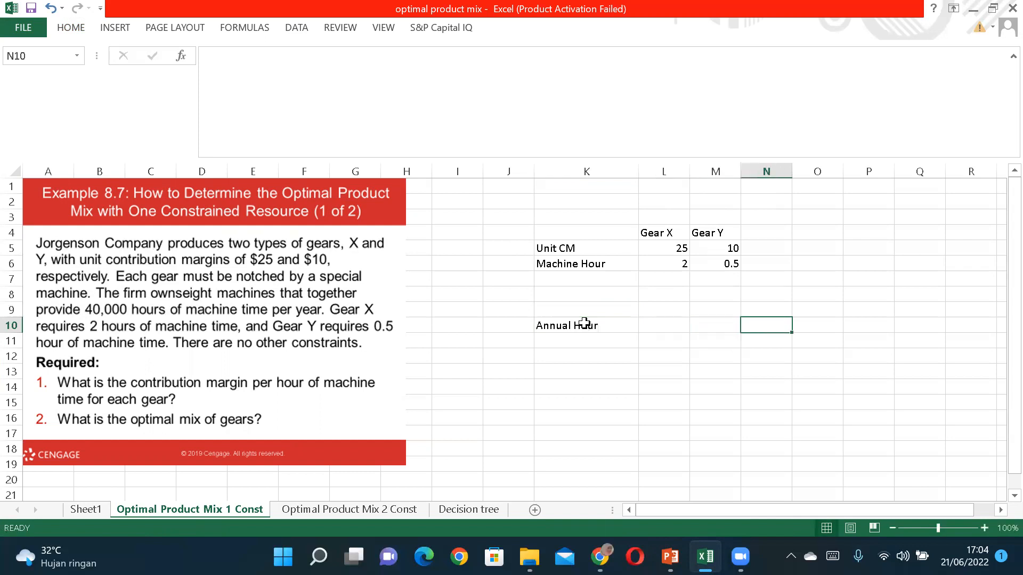
key("Right")
type("40")
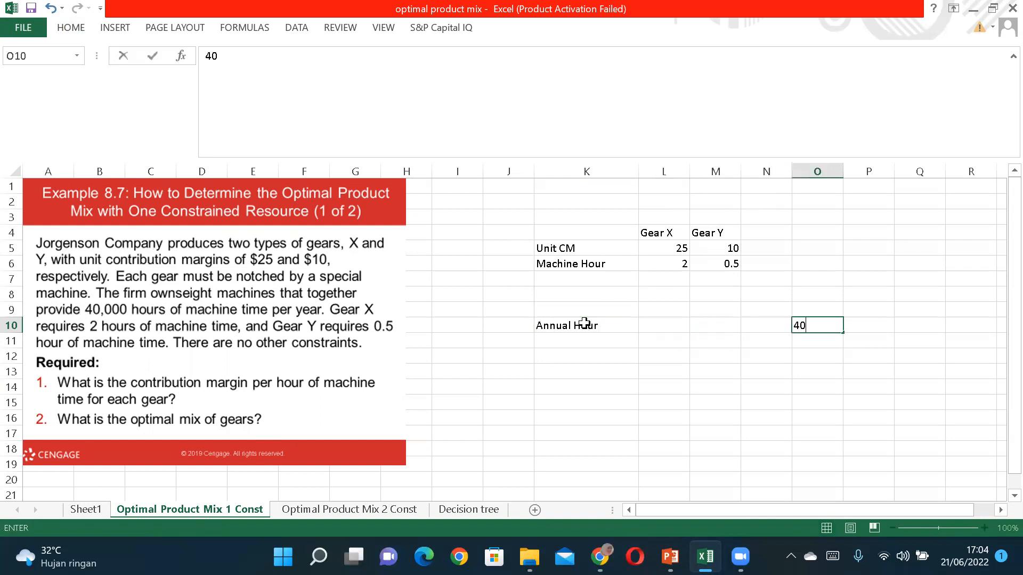
type("000")
key("Return")
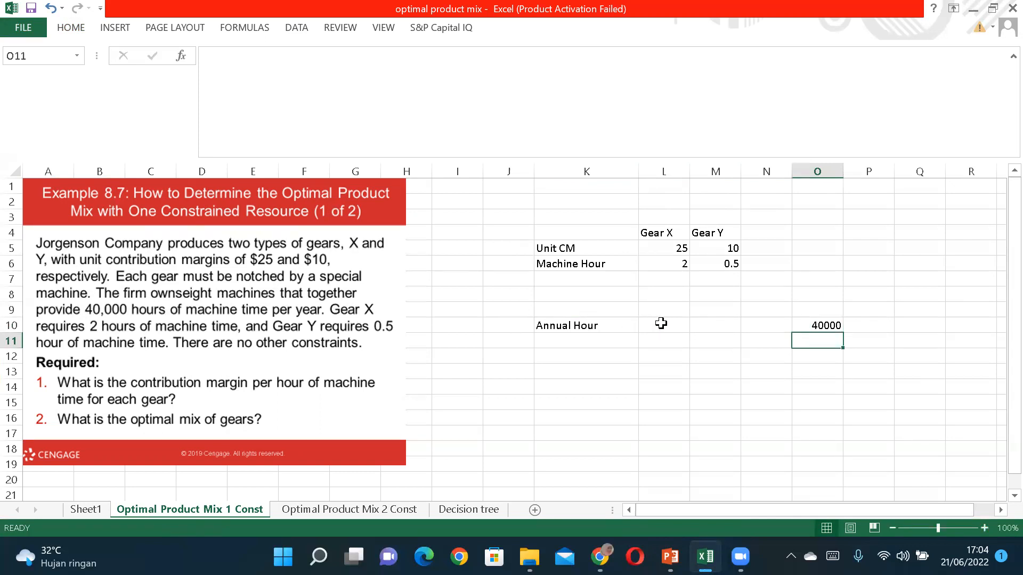
Step: Enter the row label Unit Produce in K8
left_click(618, 291)
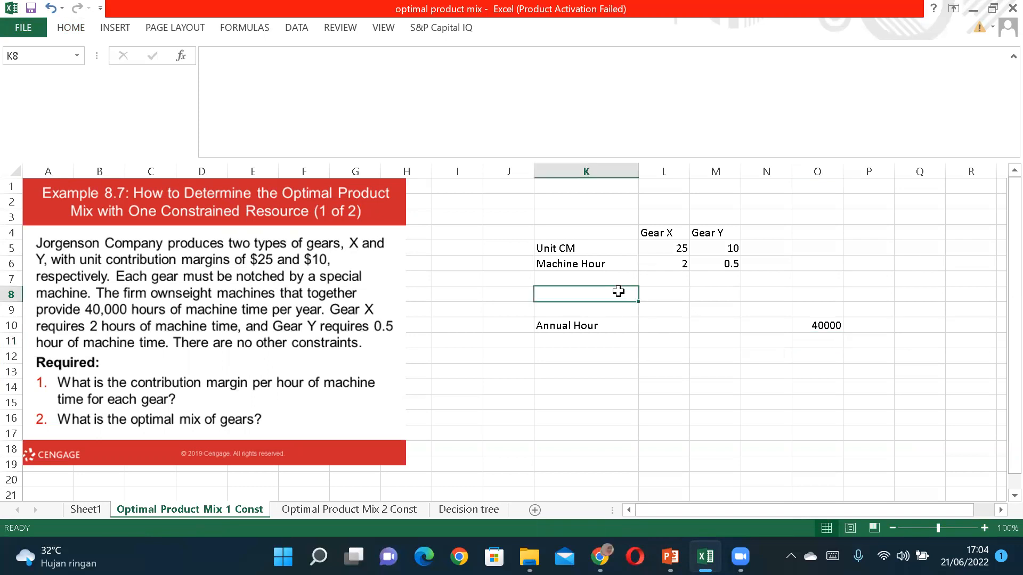
type("Uni")
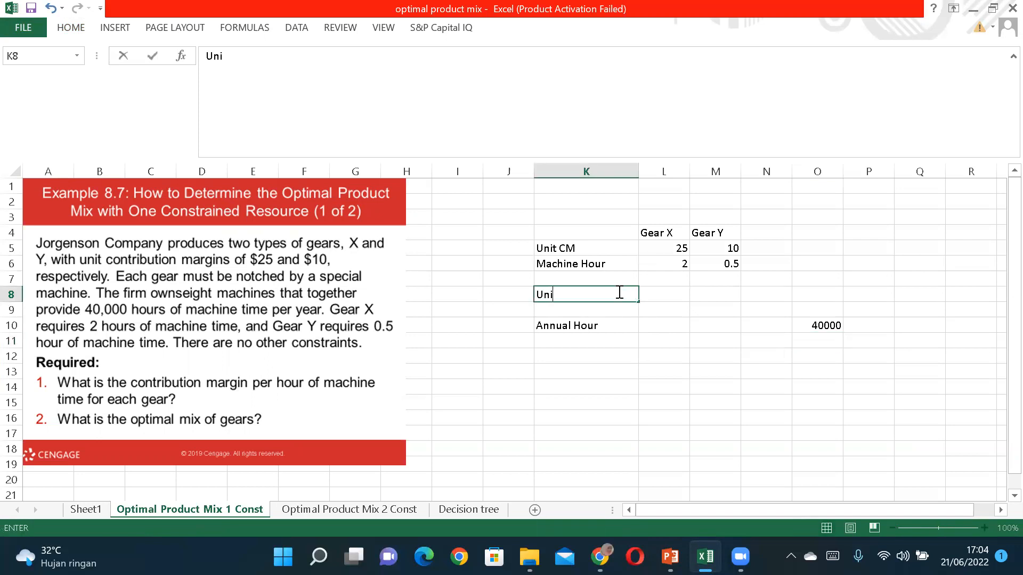
type("t Produce")
Step: Calculate Gear X's annual hours in L10 with =L6*L8 and fill the formula across to Gear Y in M10
left_click(659, 326)
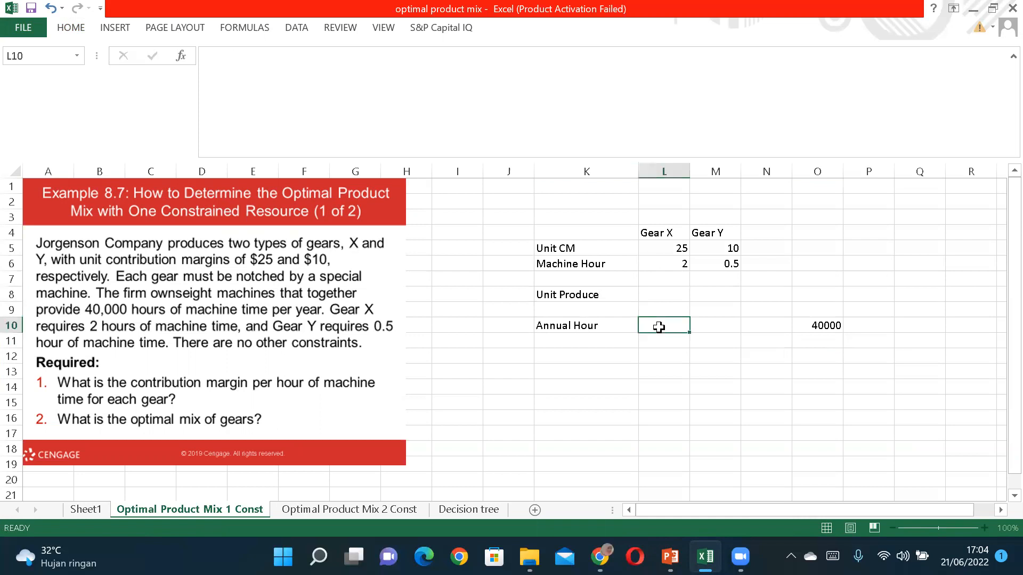
type("=")
left_click(664, 265)
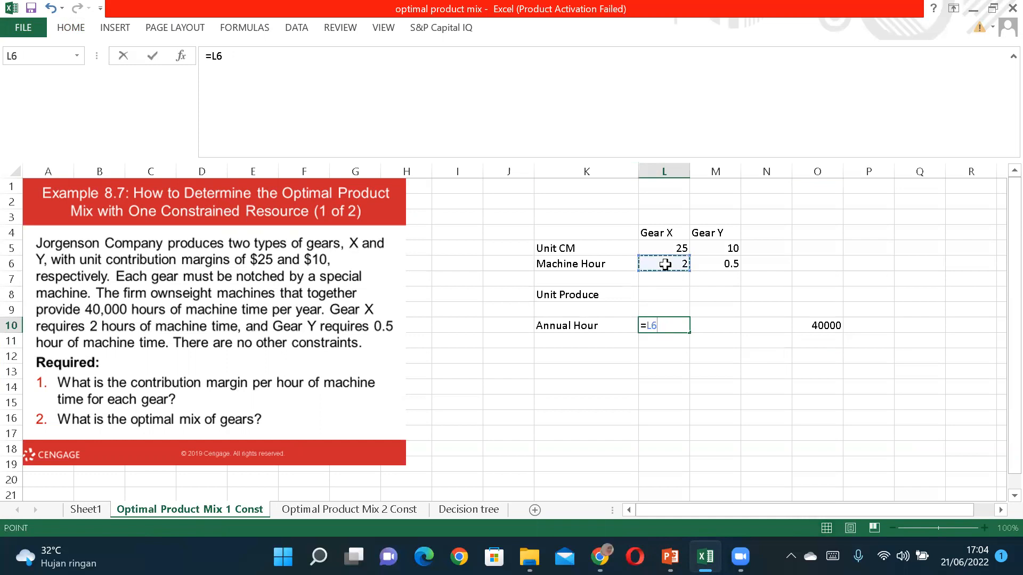
type("*")
left_click(663, 292)
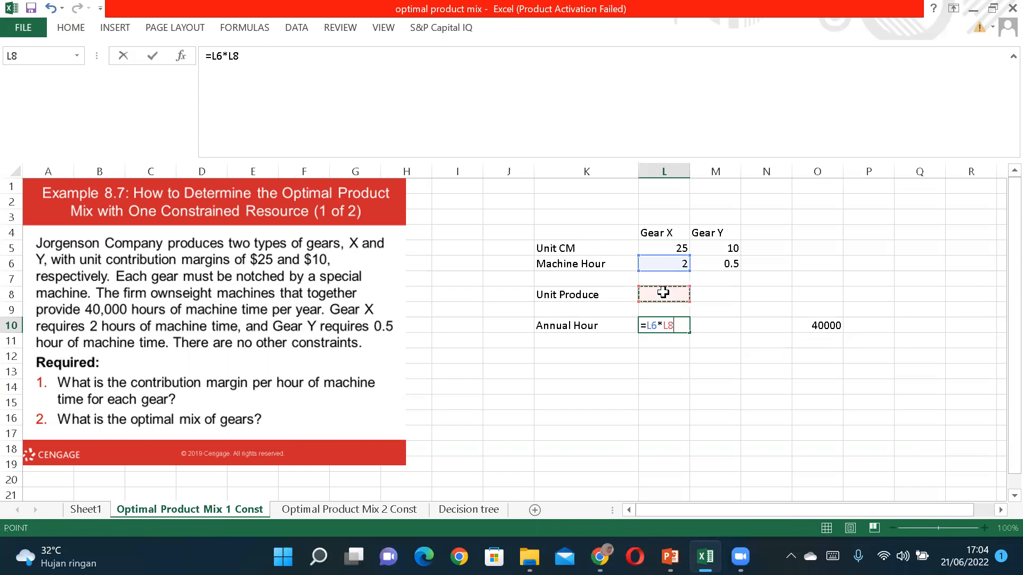
key("Return")
left_click(678, 323)
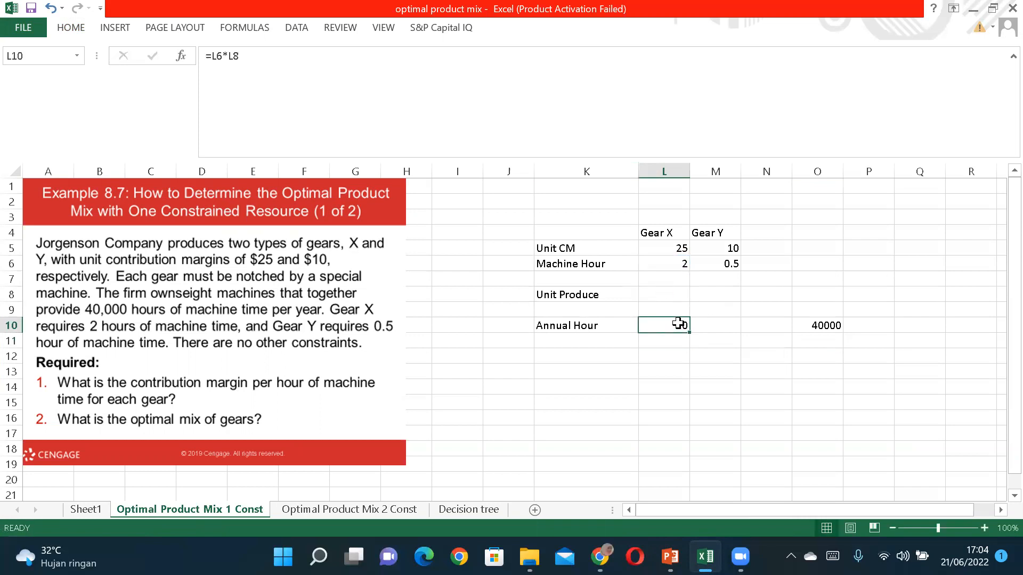
left_click_drag(689, 332, 735, 333)
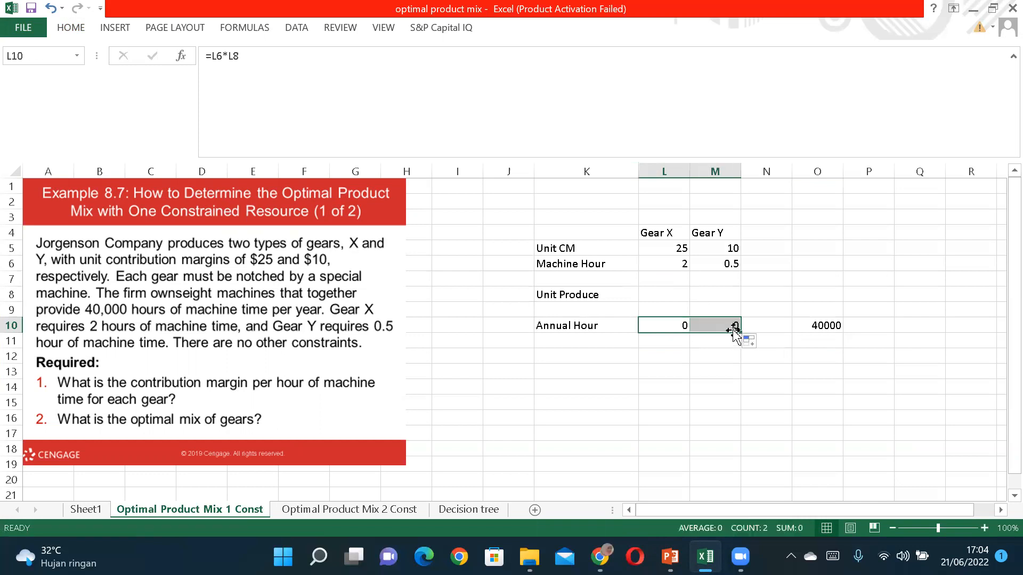
Step: Total the annual hours of both gears in N10 with =L10+M10
left_click(762, 326)
type("=")
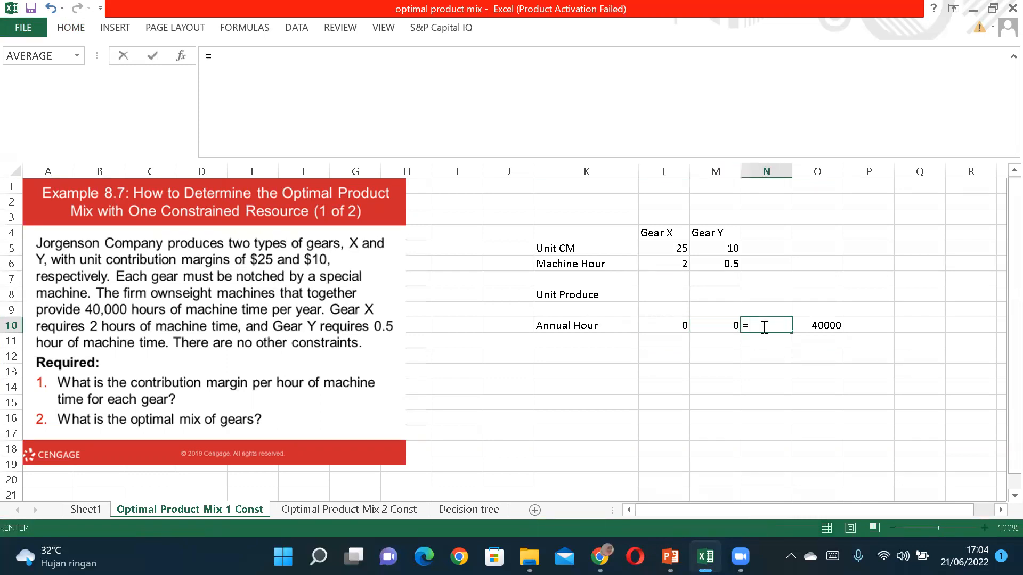
left_click(672, 321)
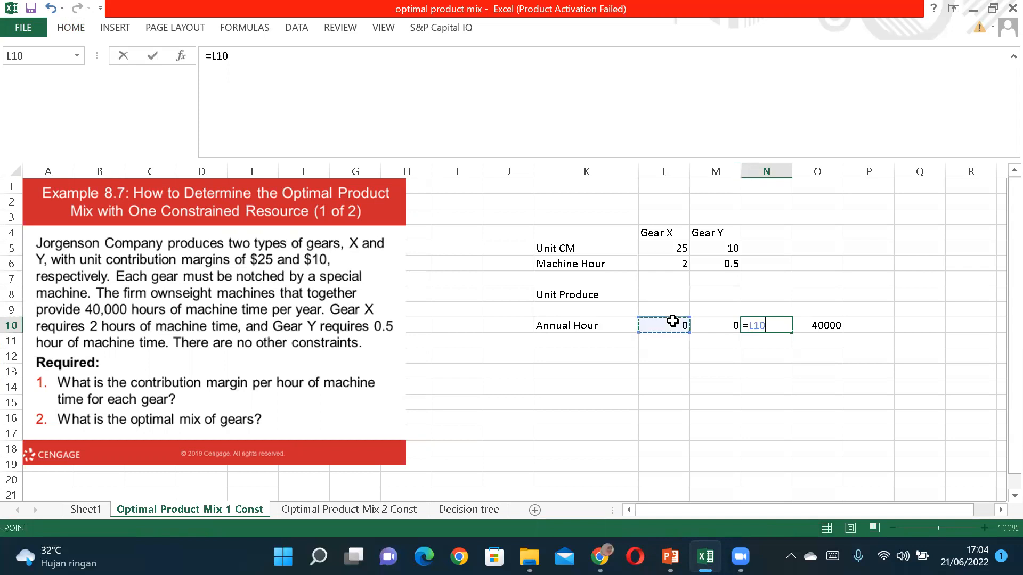
type("+")
left_click(712, 325)
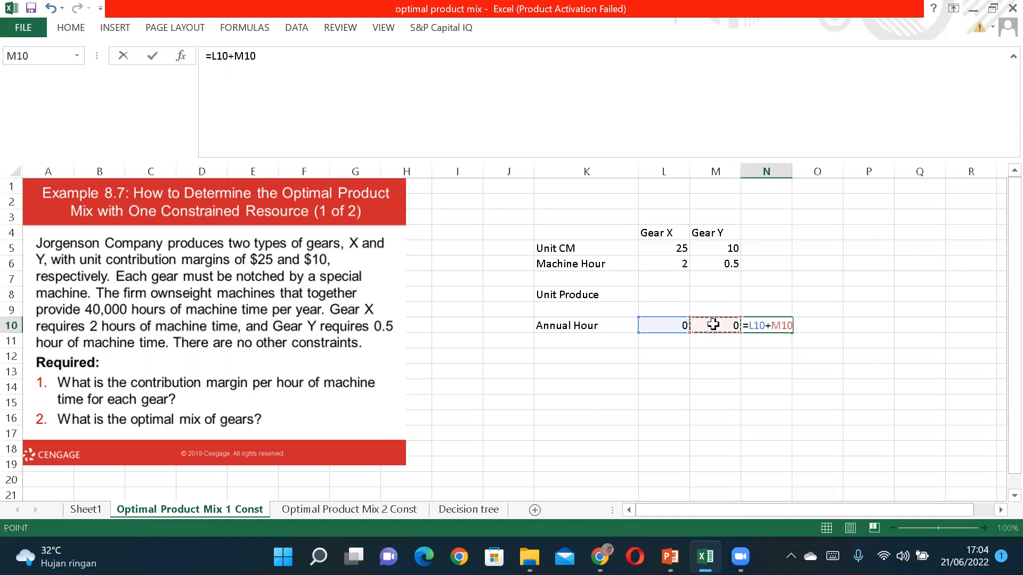
key("Return")
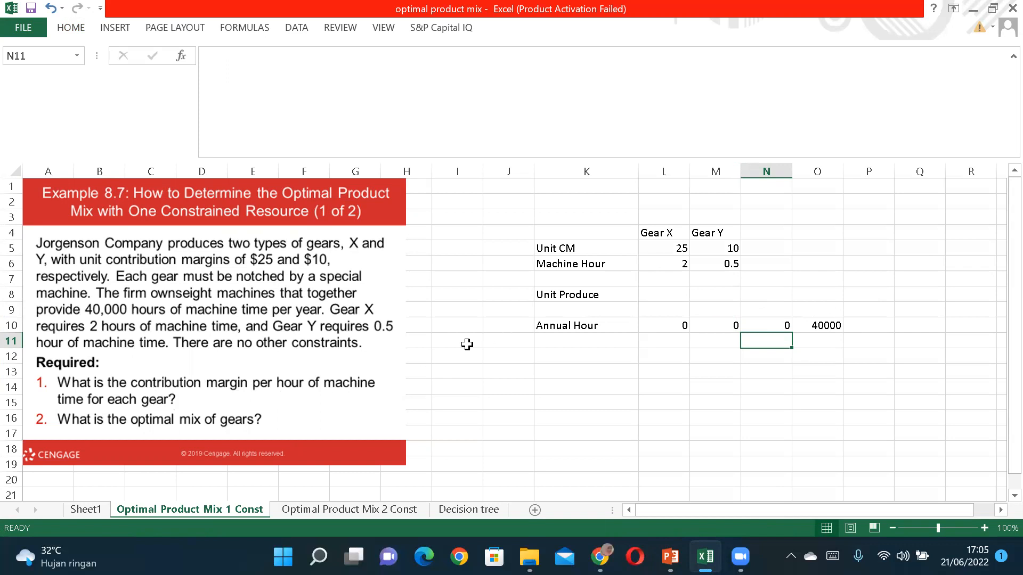
Step: Add a CM per hour row in row 7, calculating =L5/L6 for Gear X and filling the formula across to Gear Y
left_click(579, 277)
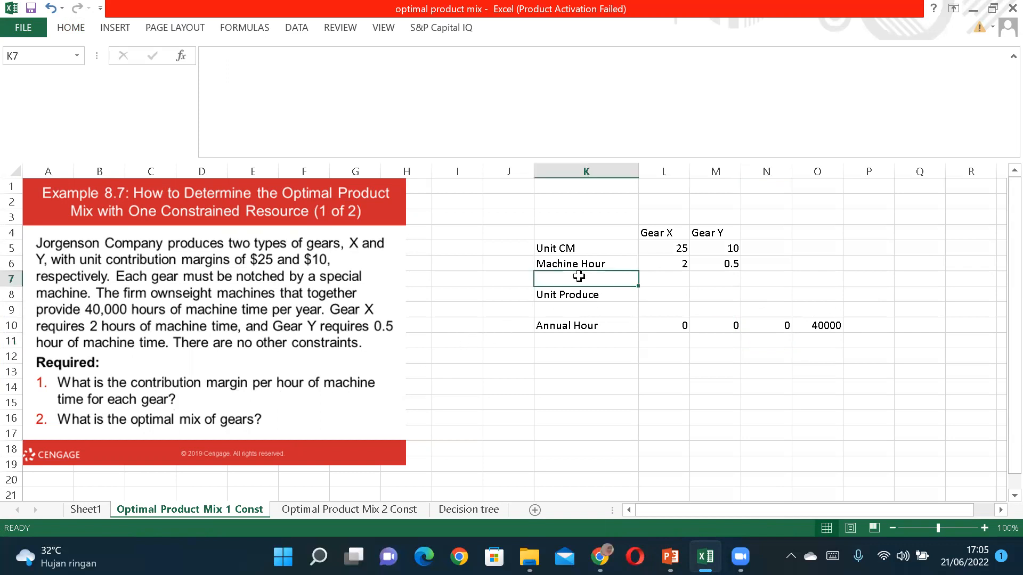
type("CM")
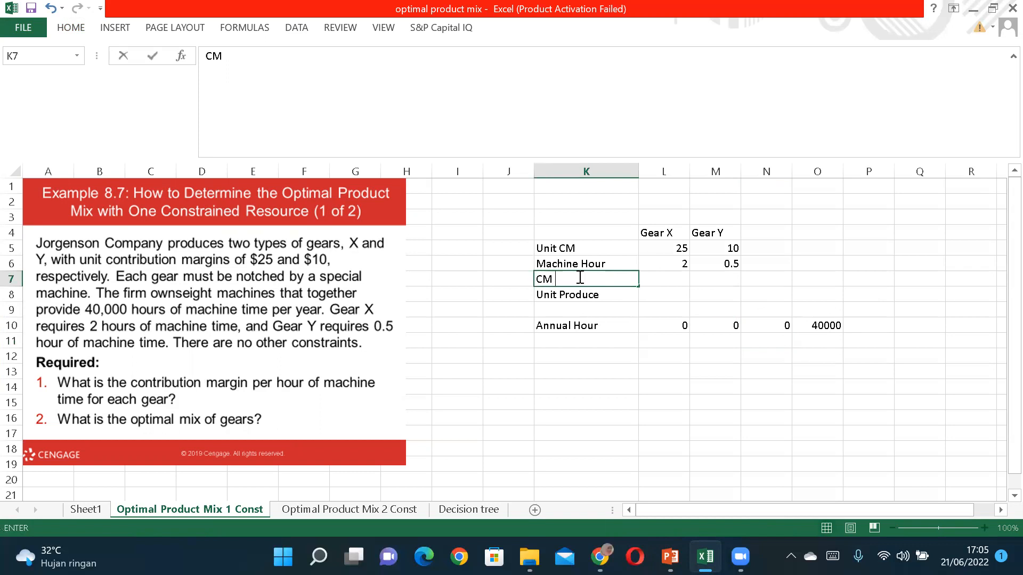
type(" per hour")
key("Tab")
type("=")
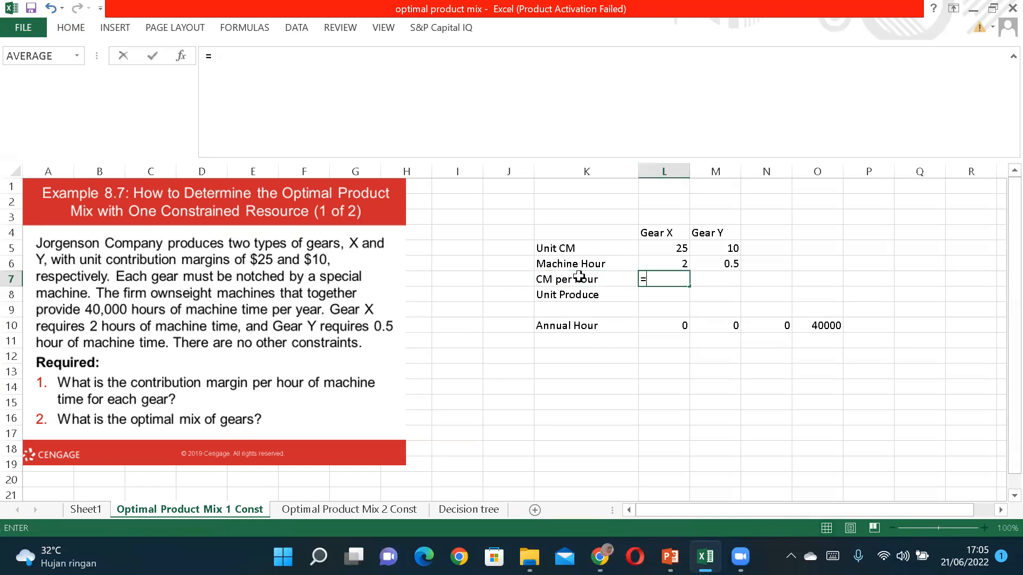
left_click(649, 245)
type("/")
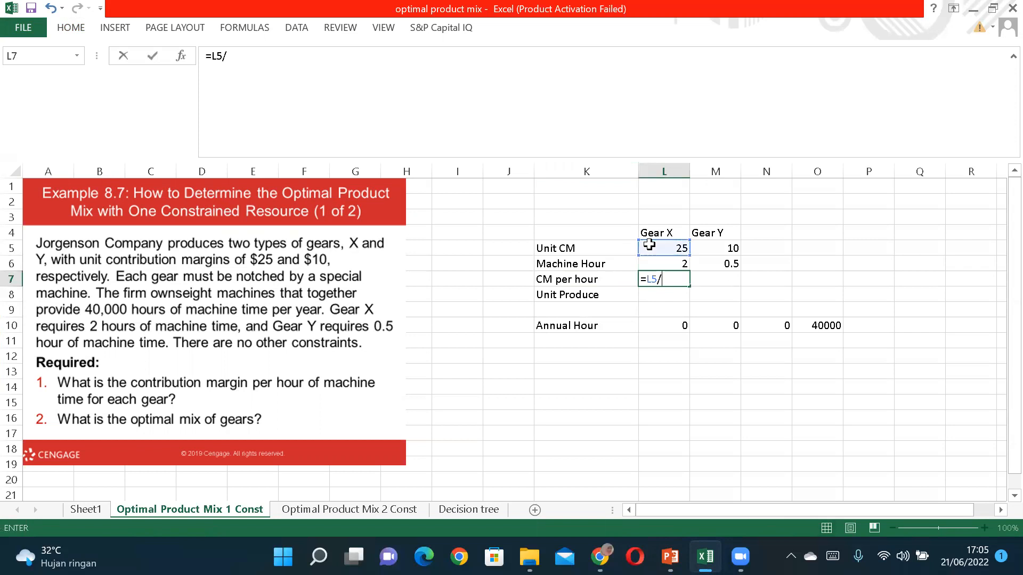
left_click(656, 264)
key("Return")
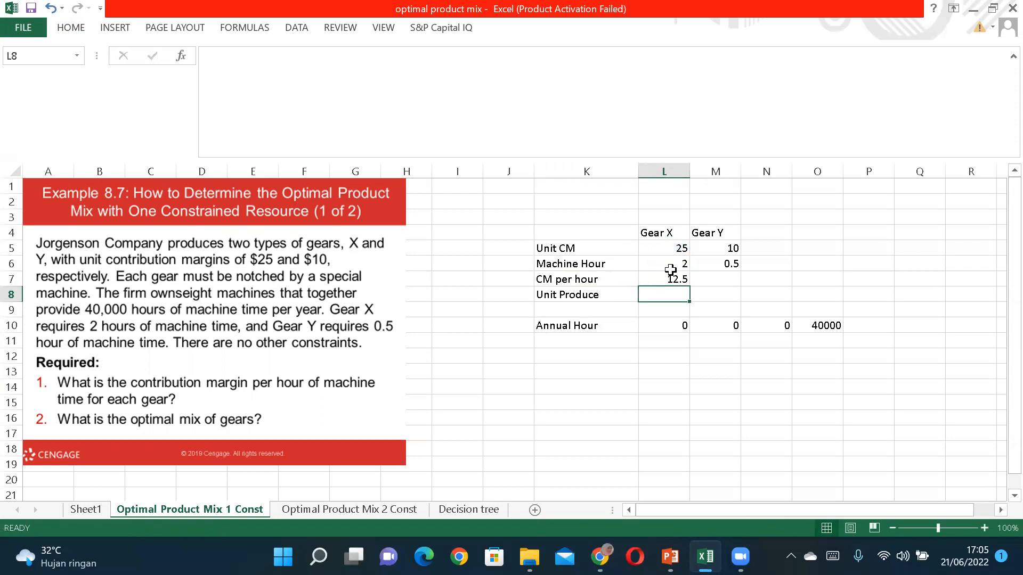
left_click(671, 277)
left_click_drag(691, 286, 737, 290)
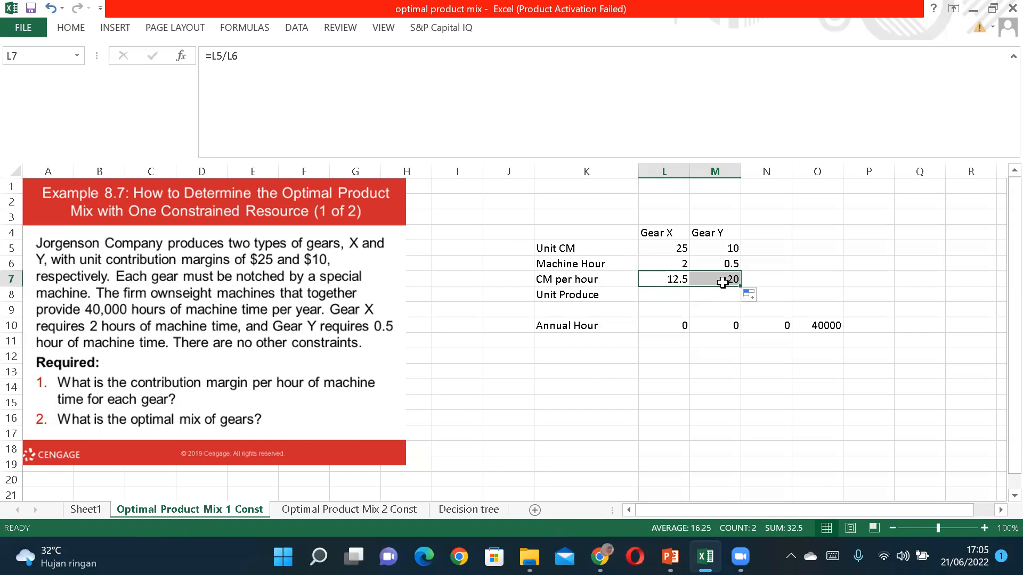
Step: Highlight the Unit Produce row across K8:M8 with a yellow fill
left_click_drag(717, 291, 582, 298)
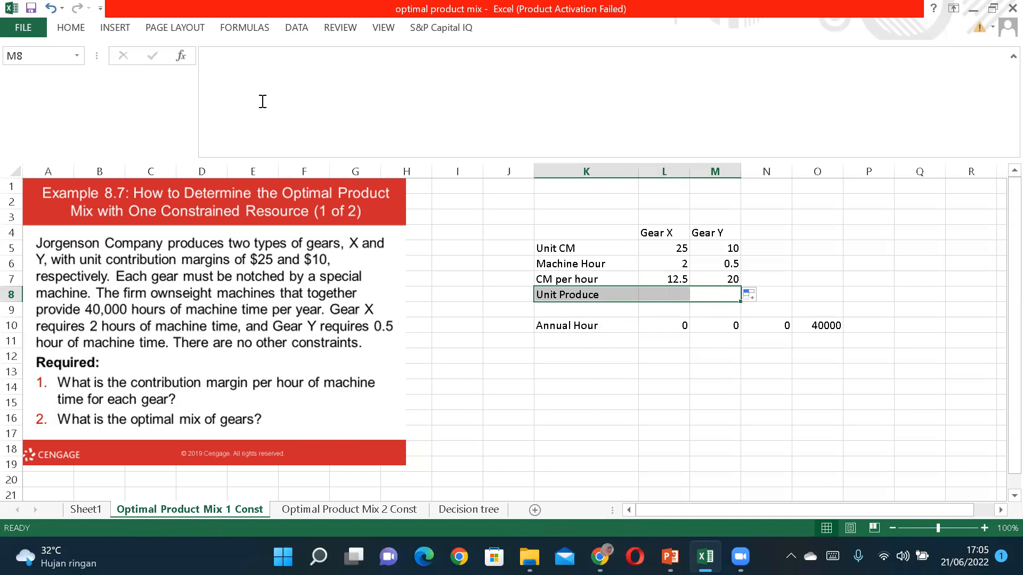
left_click(71, 27)
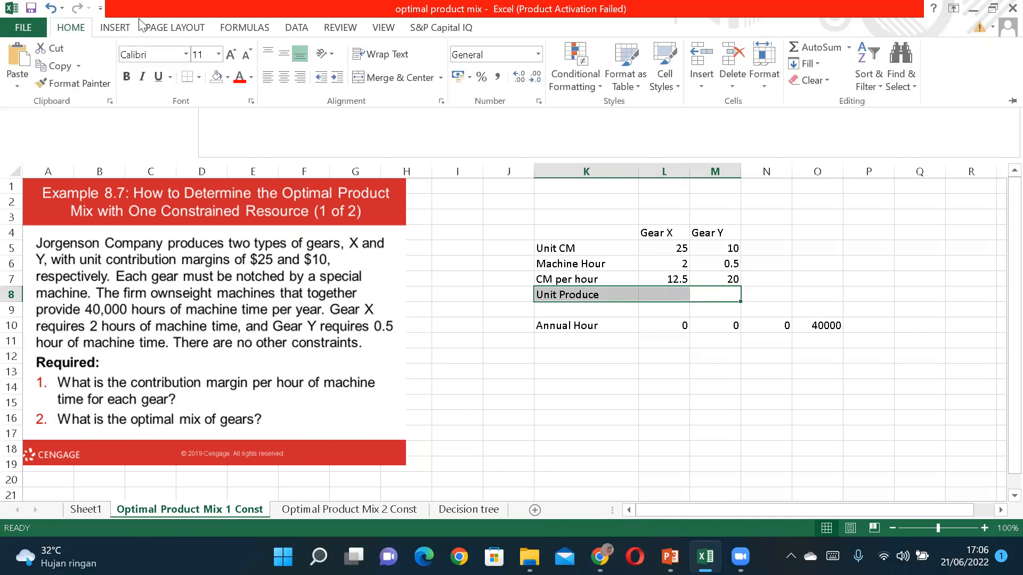
left_click(228, 77)
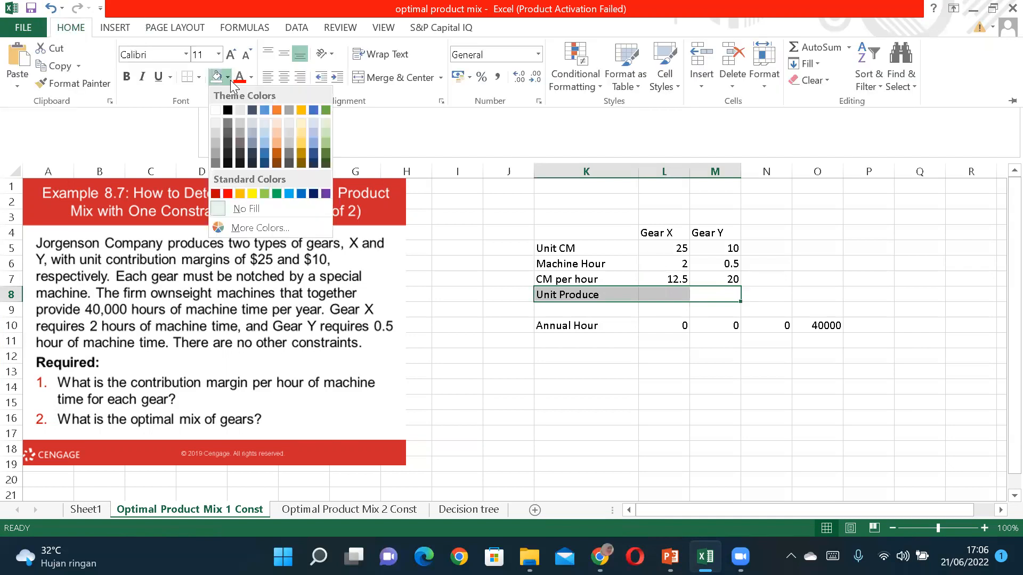
left_click(252, 194)
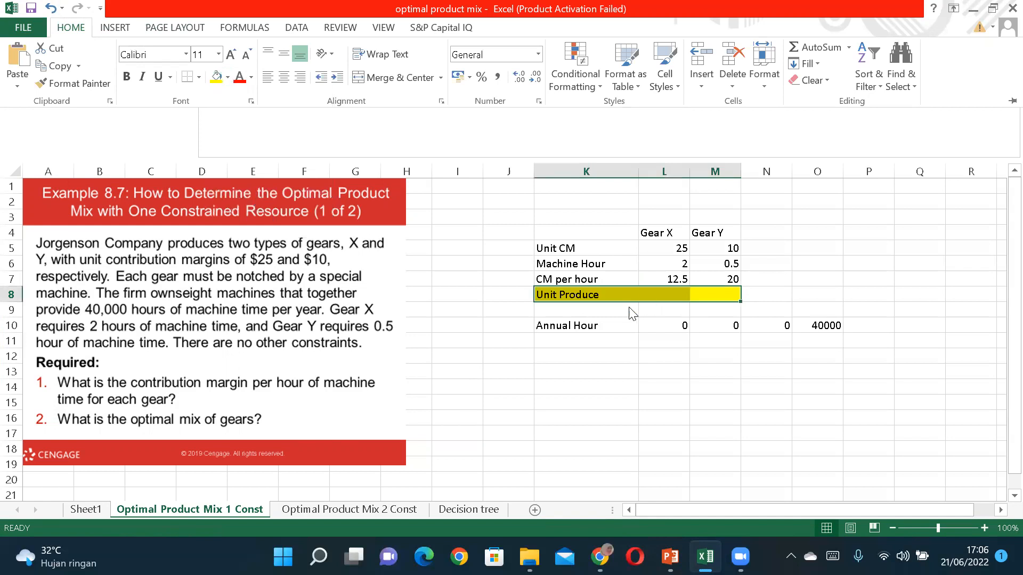
Step: Enter the row label Optimal Contribution Margin in K9 and widen column K to fit it
left_click(601, 309)
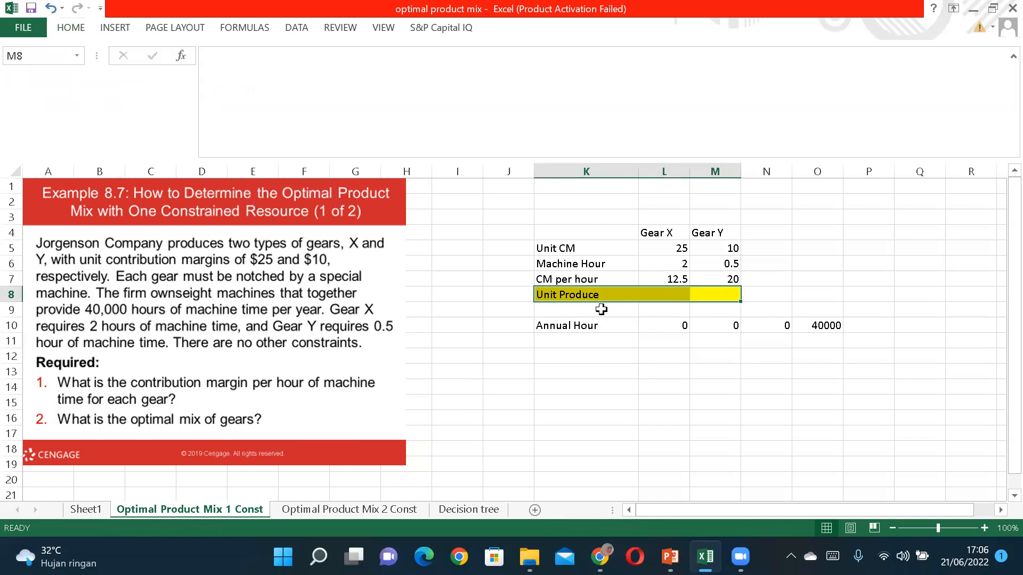
type("Optimal")
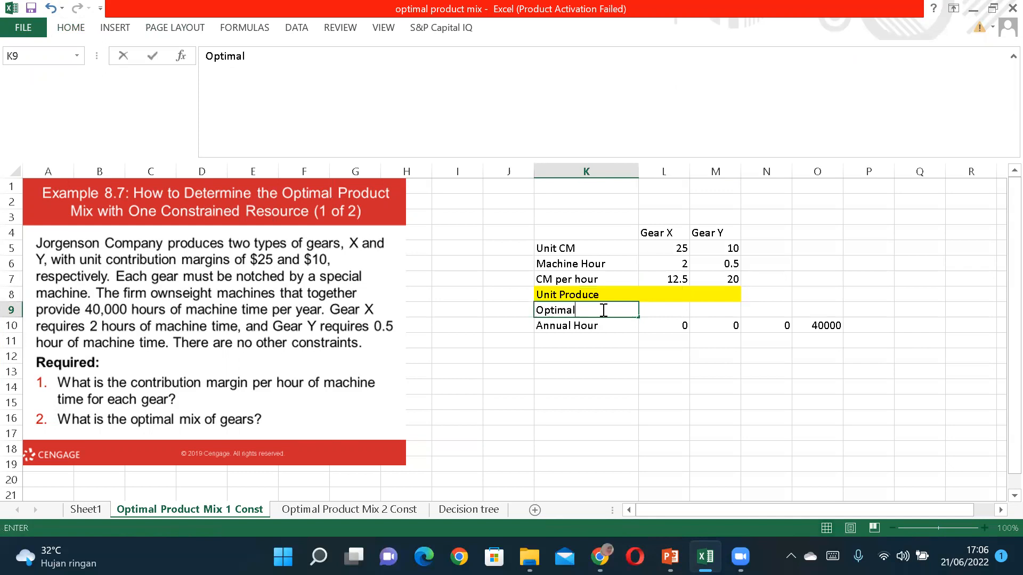
type(" Contribution M")
type("ar")
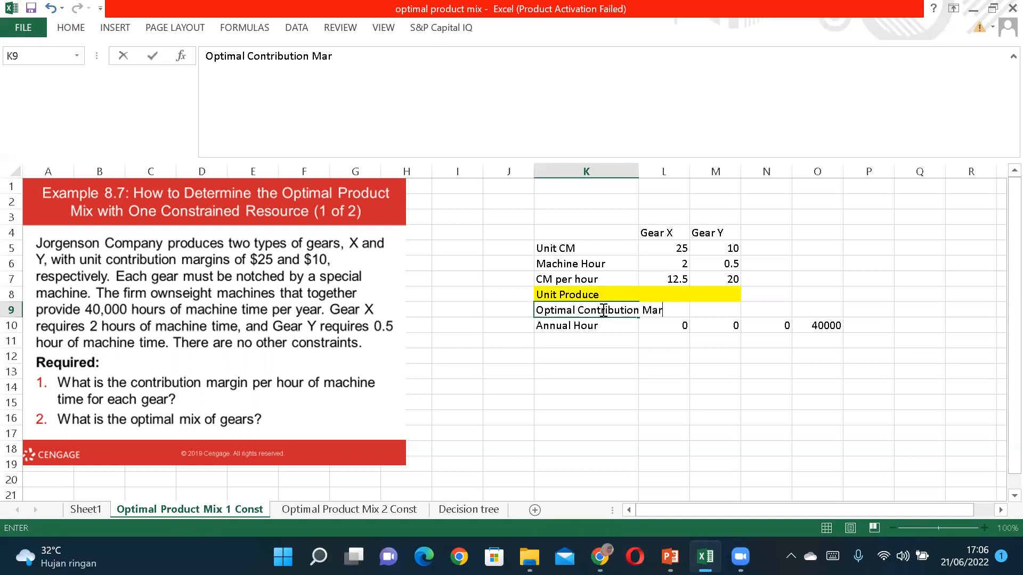
type("gin")
key("Return")
left_click_drag(638, 169, 725, 170)
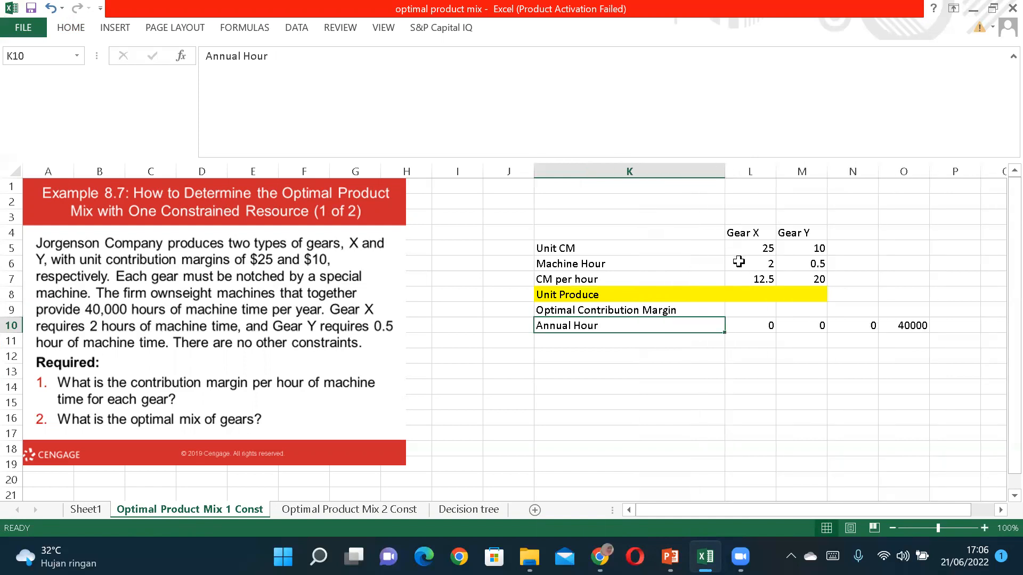
Step: Calculate the combined contribution margin of both gears in L9 with =L5*L8+M5*M8
left_click(745, 308)
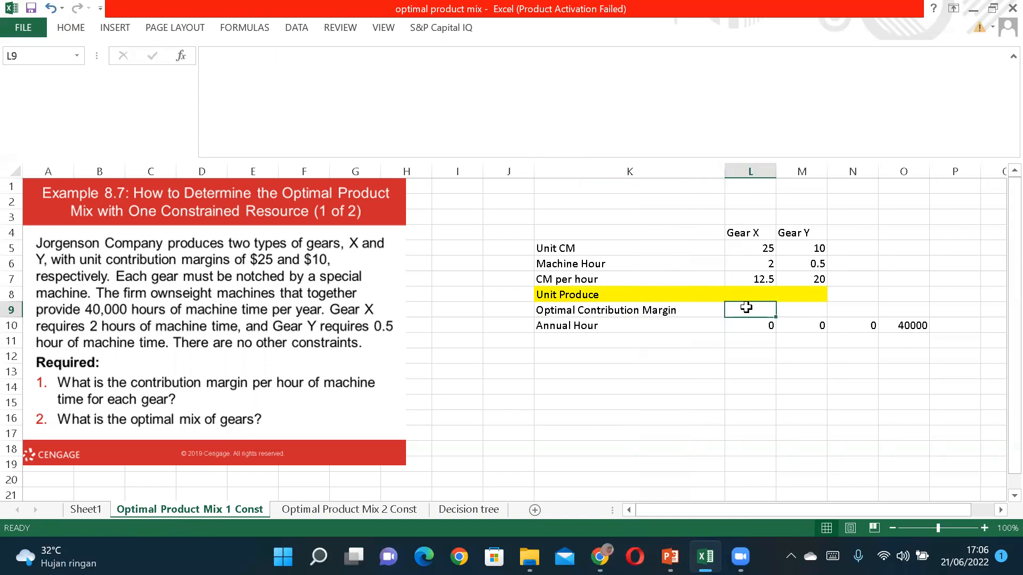
type("=")
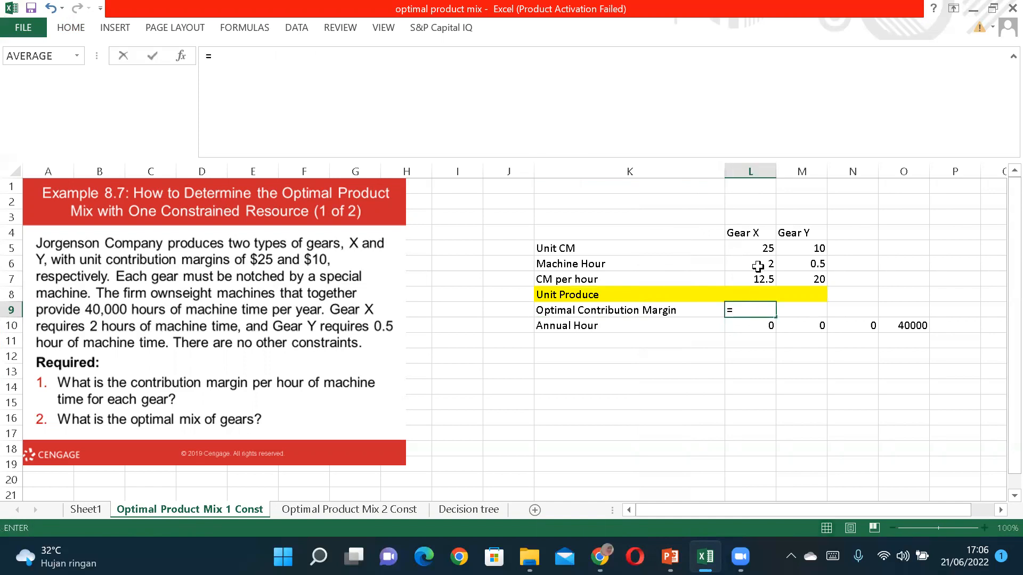
left_click(745, 248)
type("*")
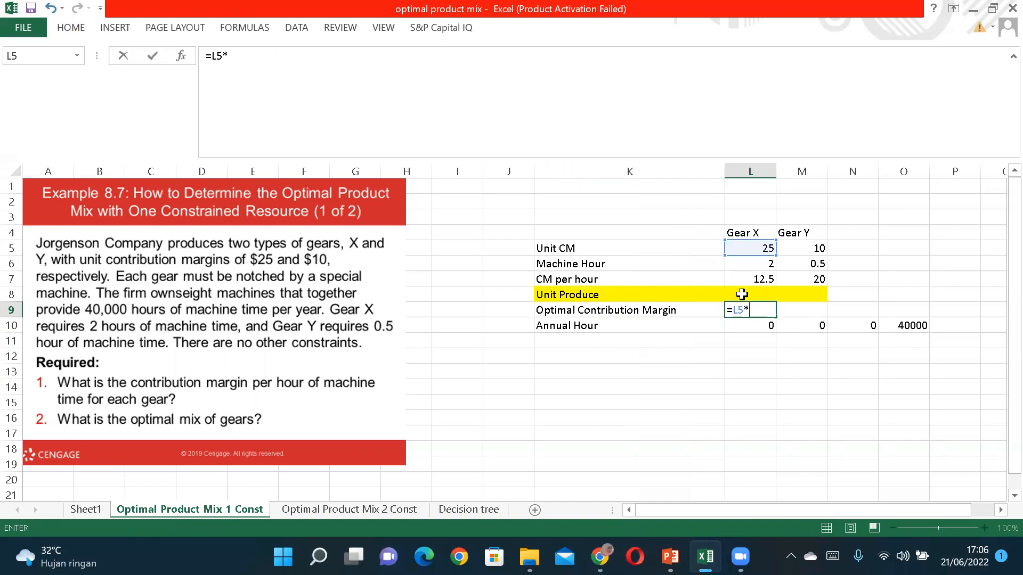
left_click(742, 294)
type("=")
key("BackSpace")
type("+")
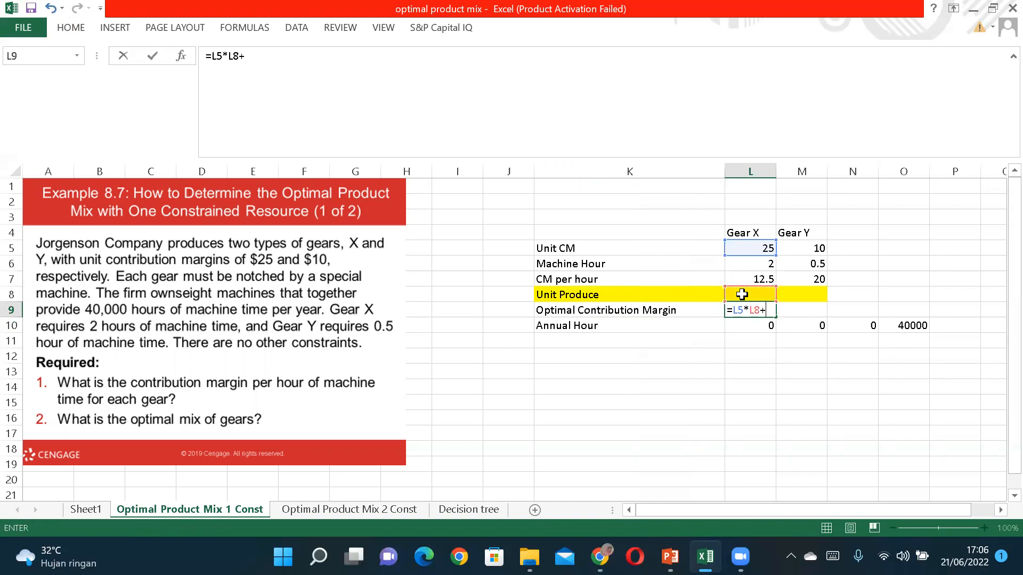
left_click(806, 249)
type("*")
left_click(805, 293)
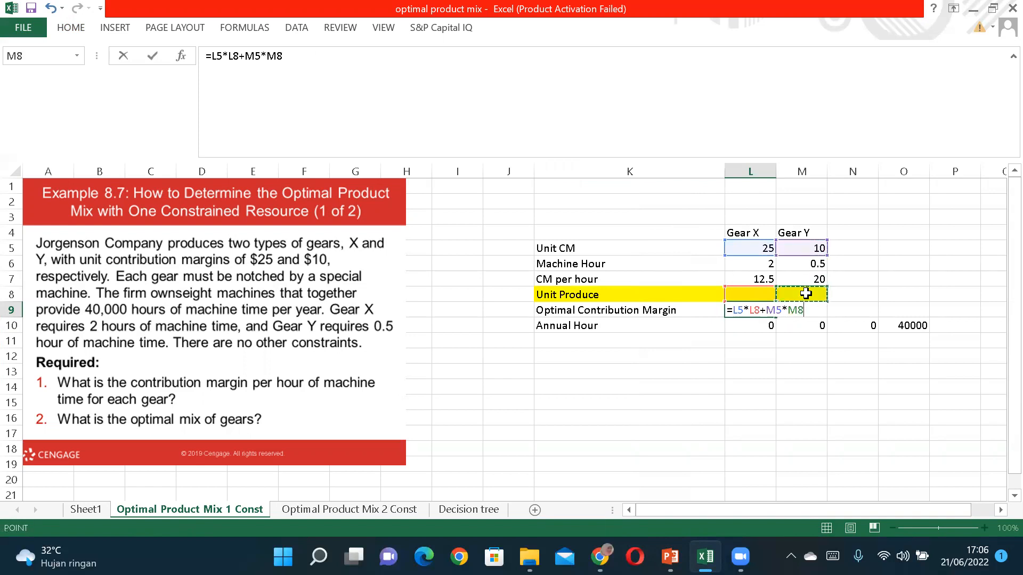
key("Return")
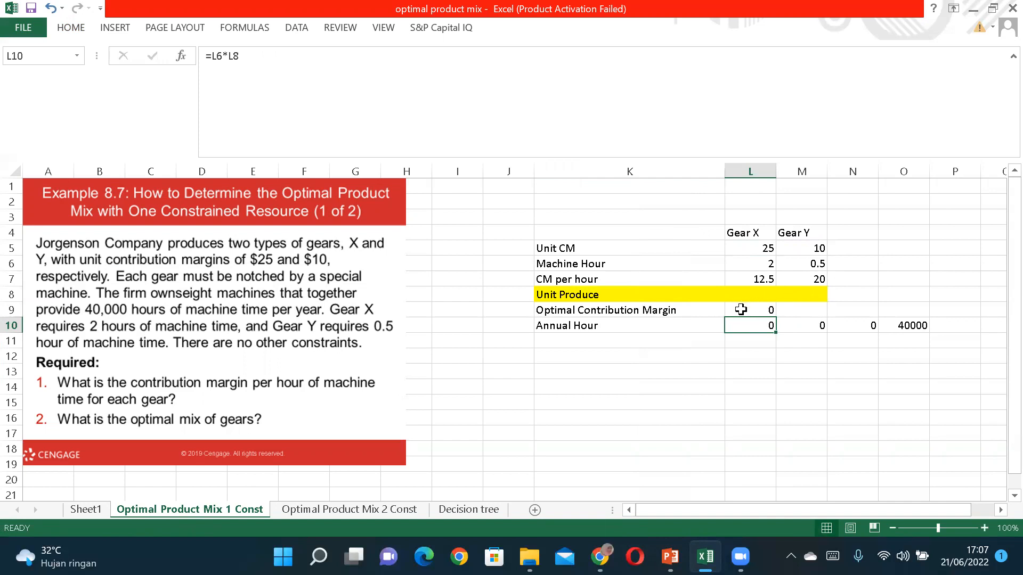
Step: Check in the Excel add-ins settings whether the Solver Add-in is enabled, leaving the settings as they are
left_click(922, 57)
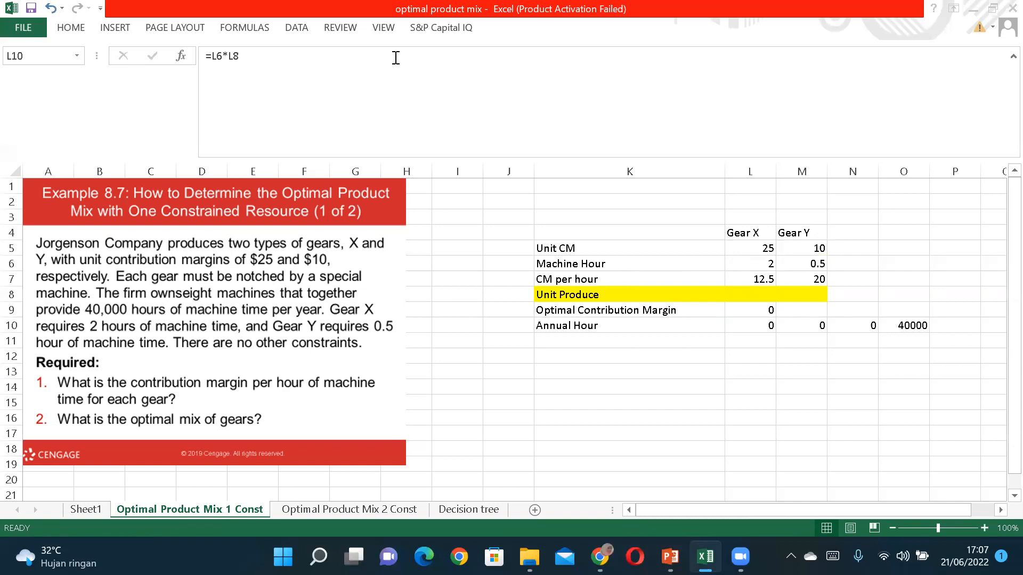
left_click(303, 28)
left_click(303, 29)
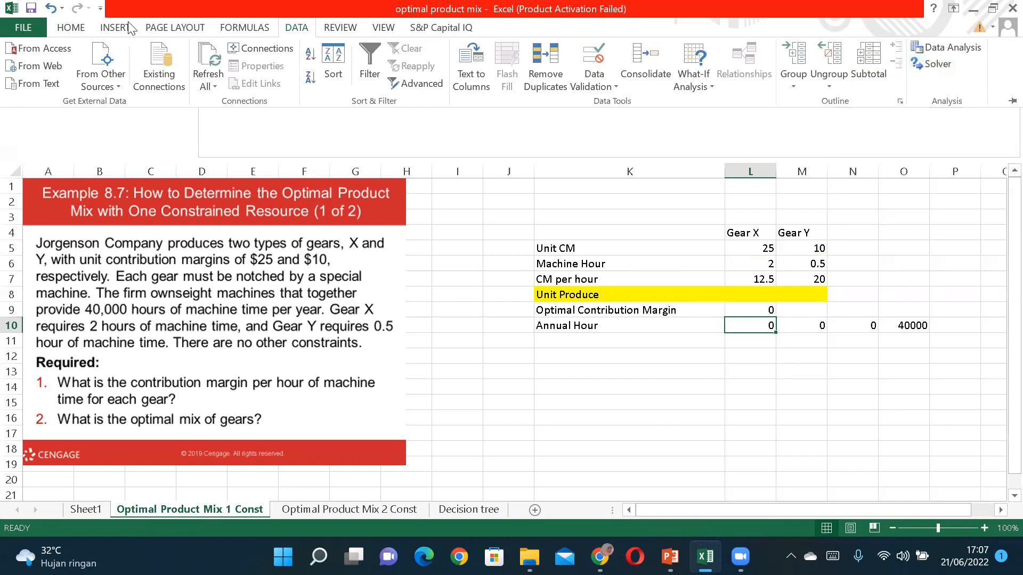
left_click(24, 28)
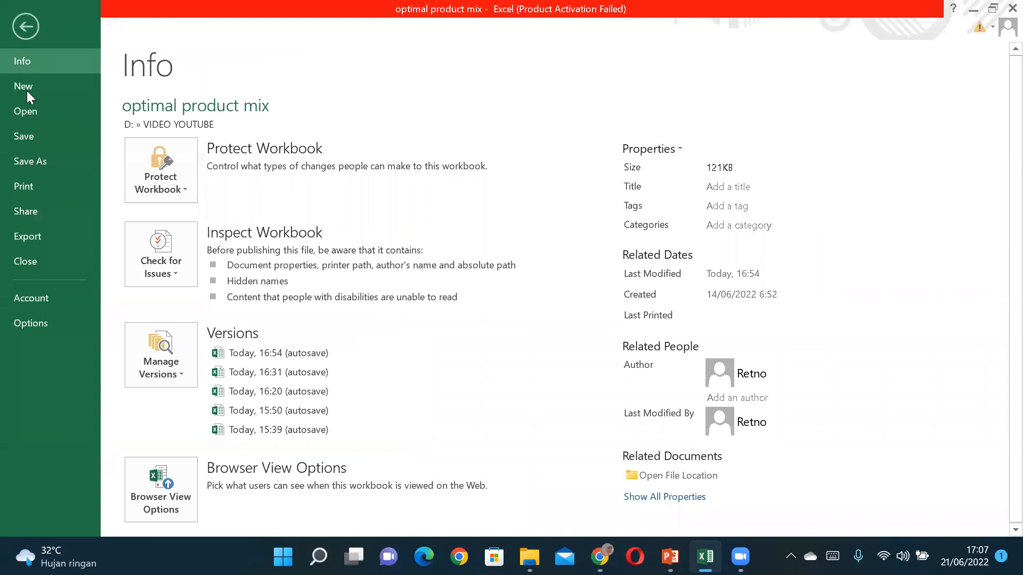
left_click(30, 323)
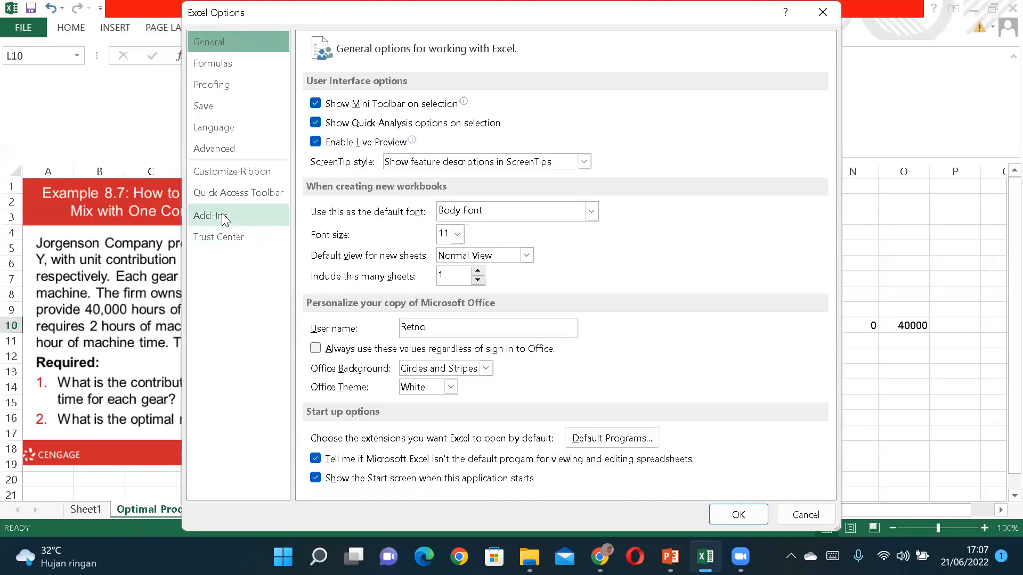
left_click(222, 215)
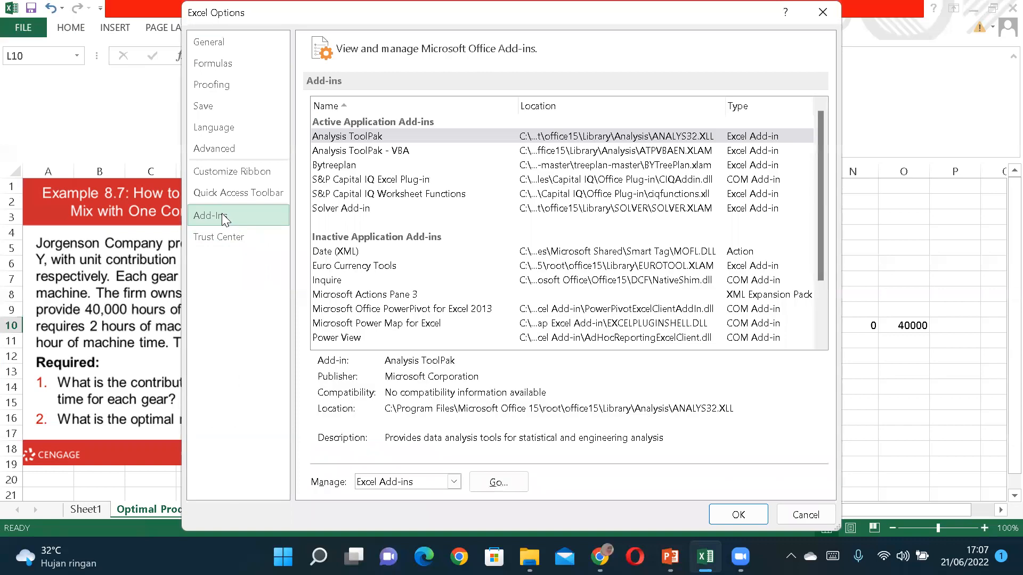
left_click(498, 482)
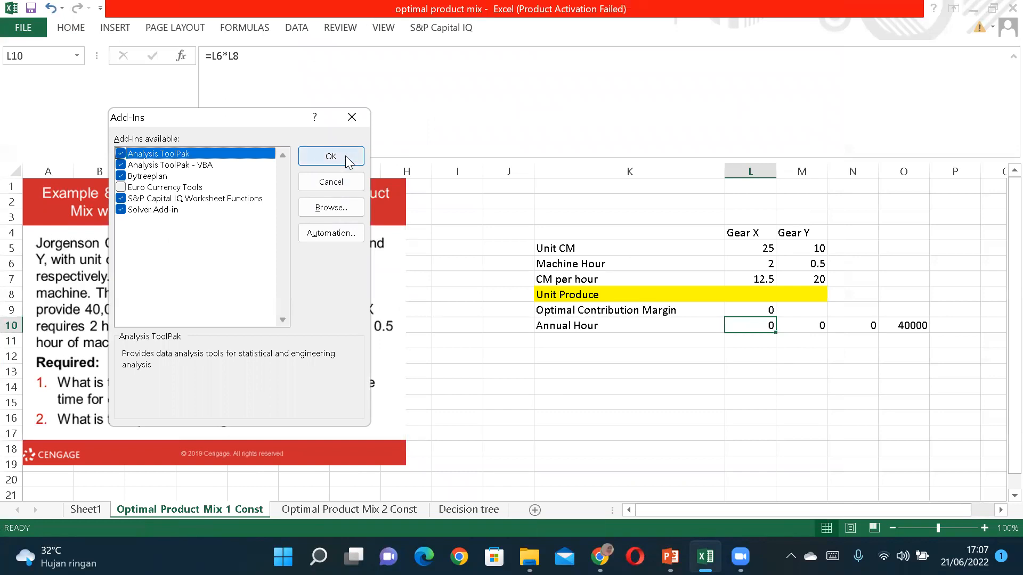
left_click(353, 117)
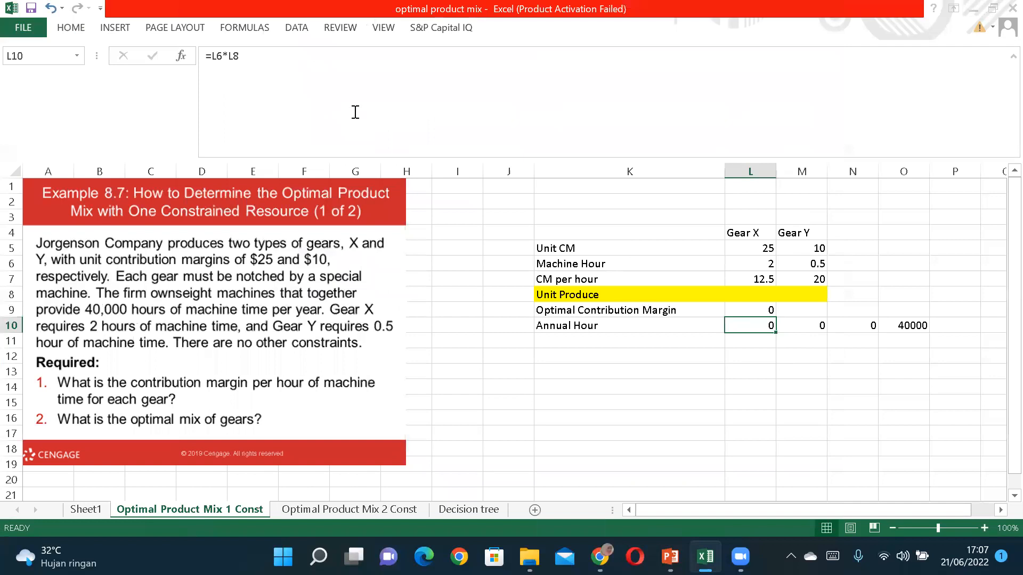
Step: Open Solver and set L9 as the objective to maximize, with L8:M8 as the changing variable cells
left_click(298, 29)
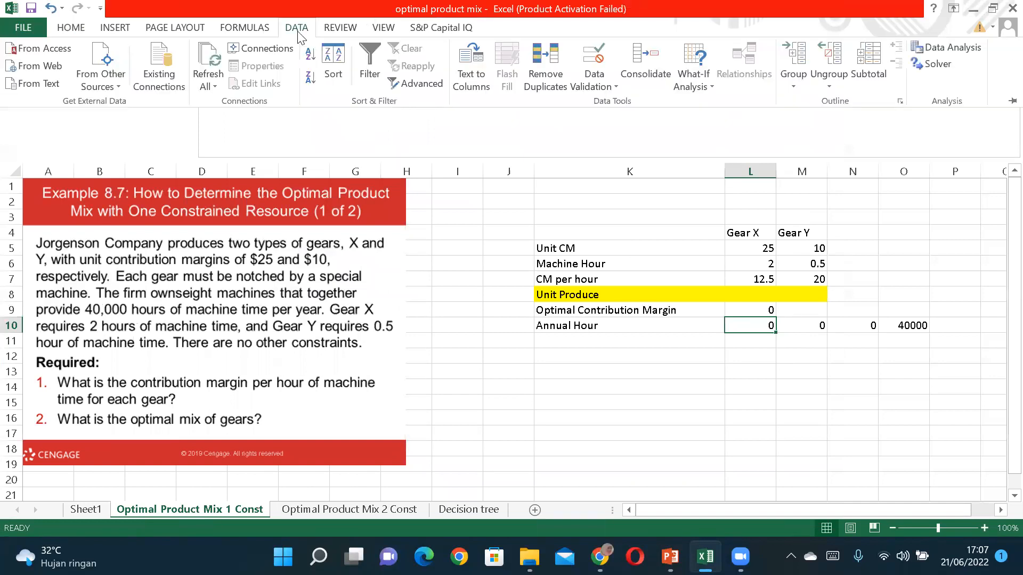
left_click(946, 69)
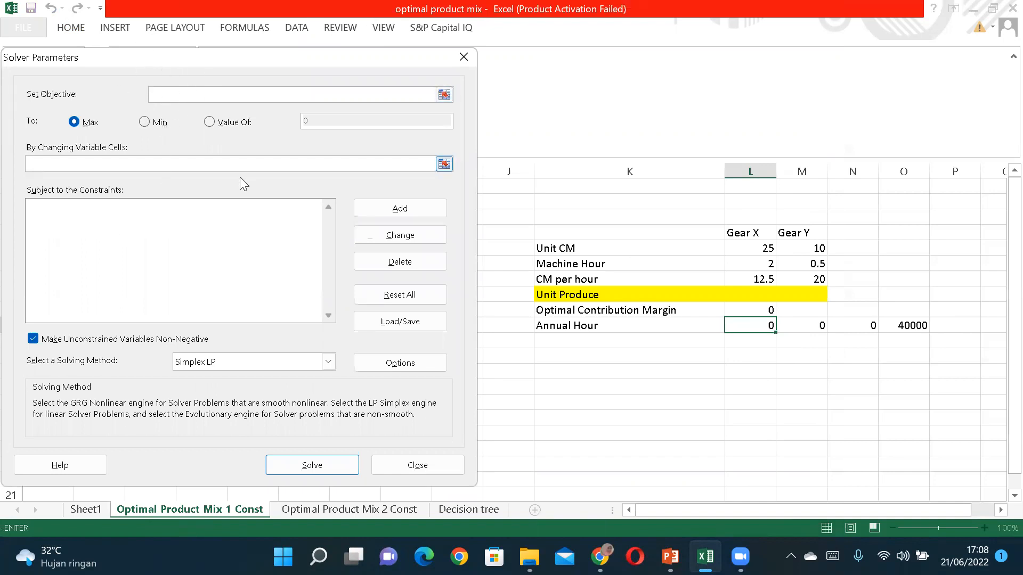
left_click(739, 309)
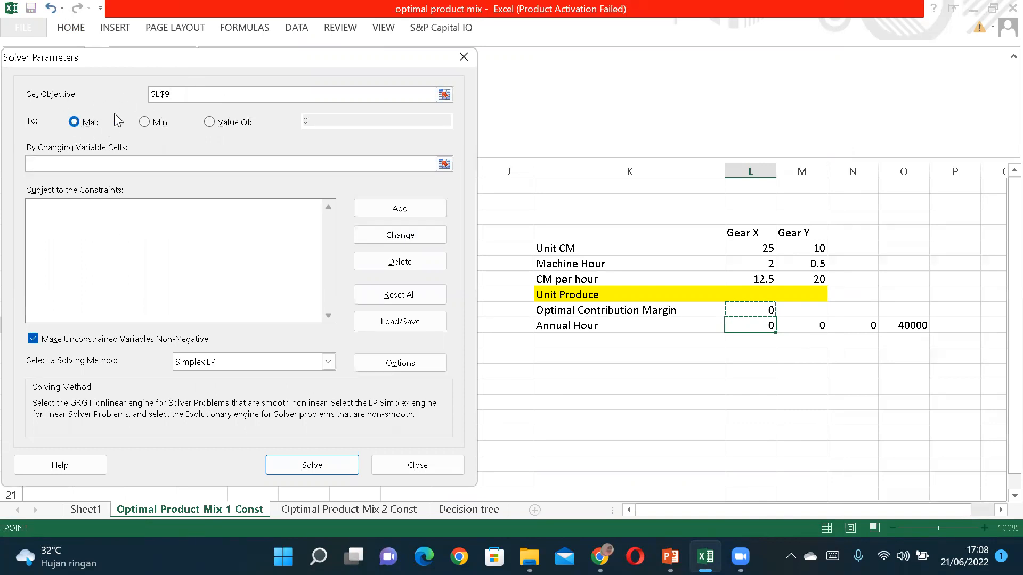
left_click(76, 165)
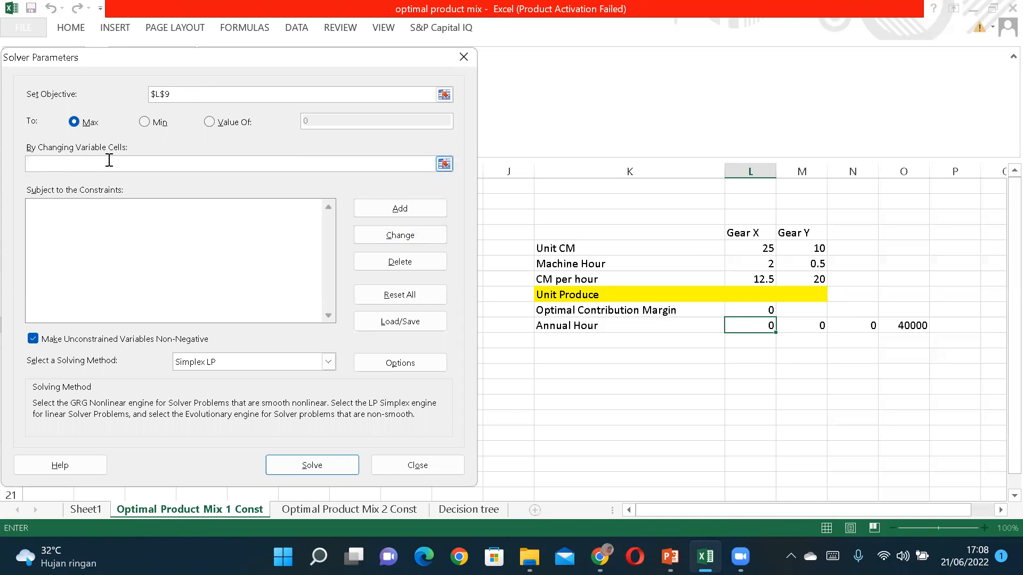
left_click_drag(758, 295, 793, 294)
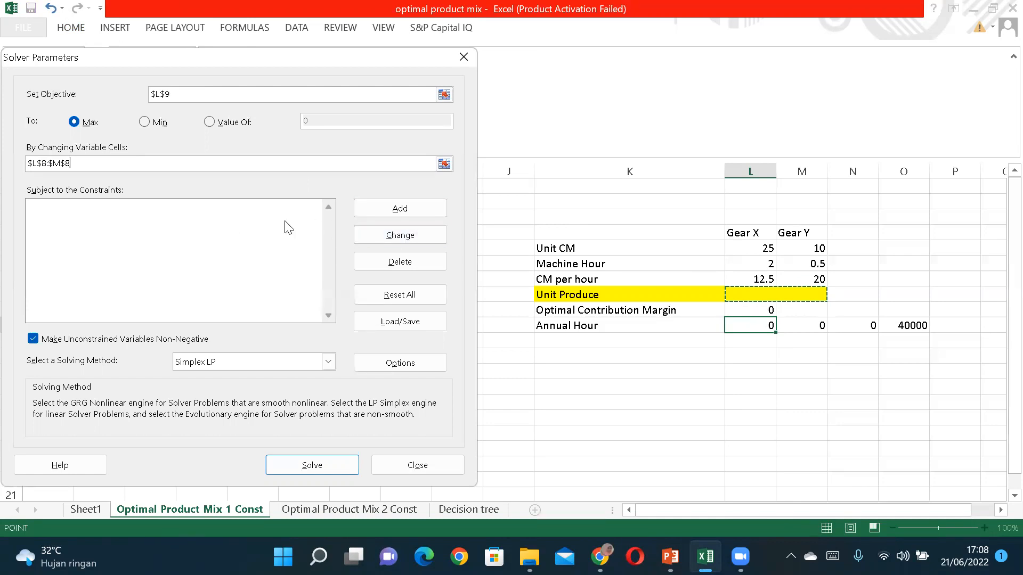
Step: Add a Solver constraint limiting total annual hours to the available machine hours, $N$10 <= $O$10
left_click(262, 218)
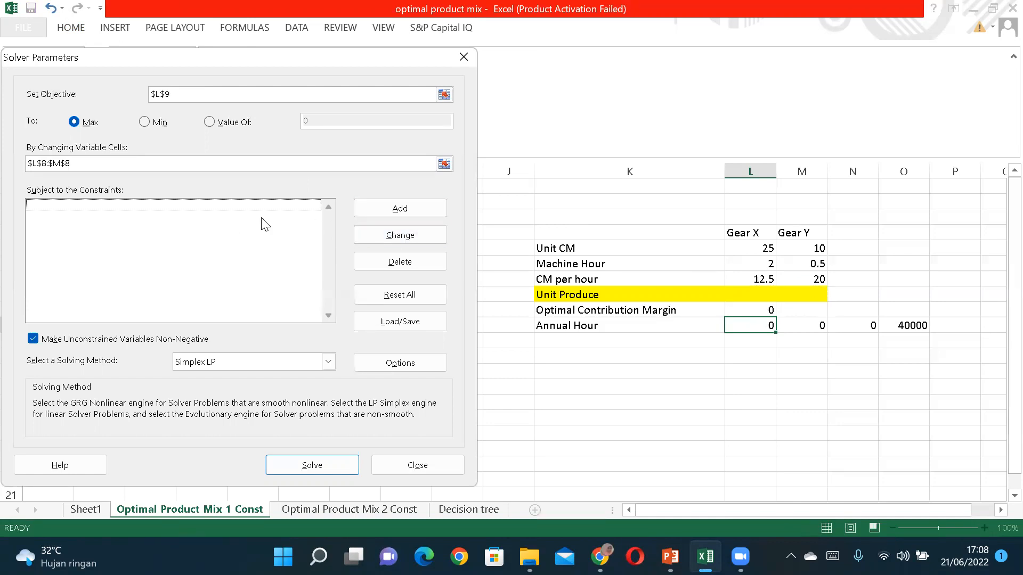
left_click(383, 211)
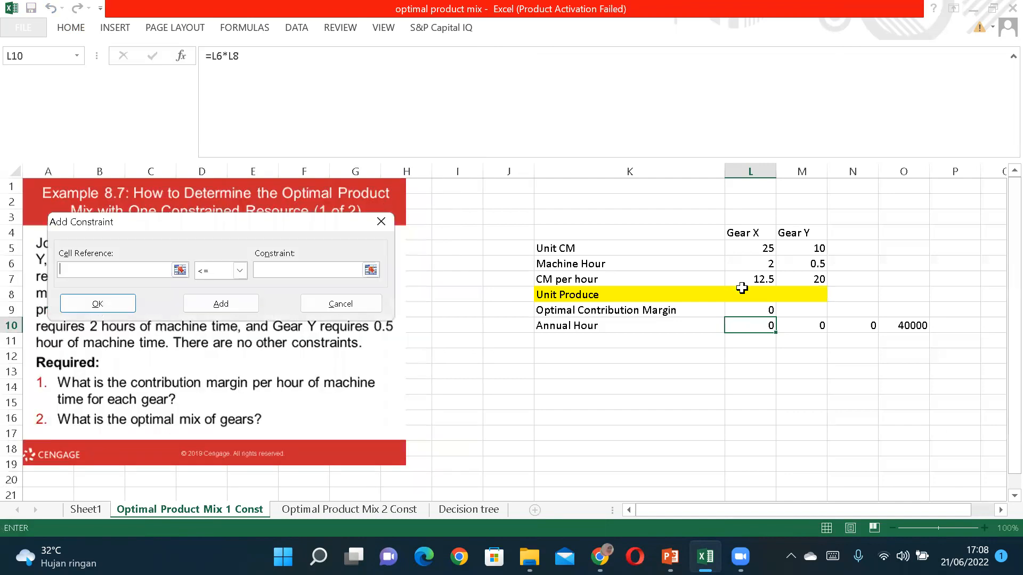
left_click(848, 327)
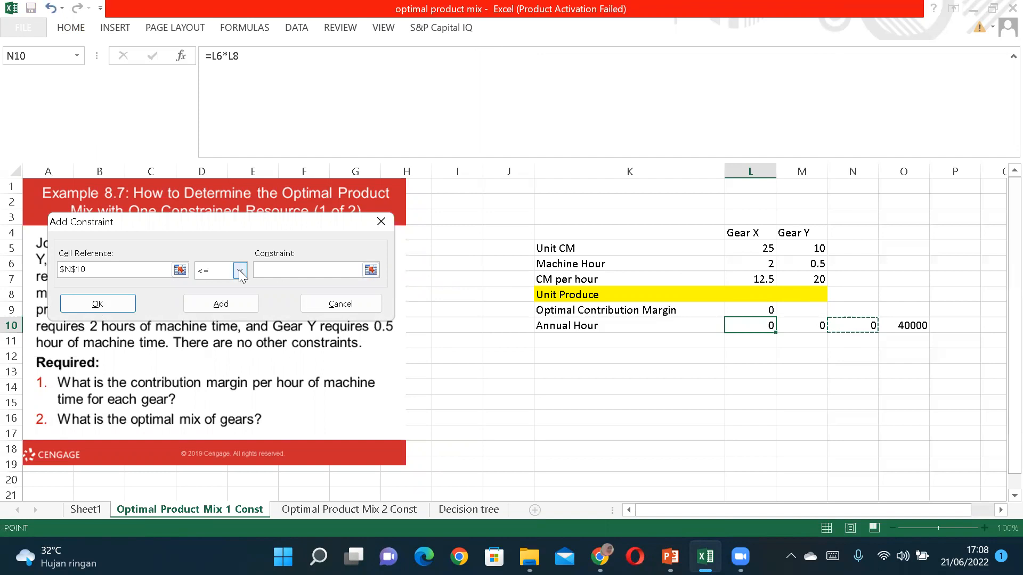
left_click(260, 270)
left_click(259, 270)
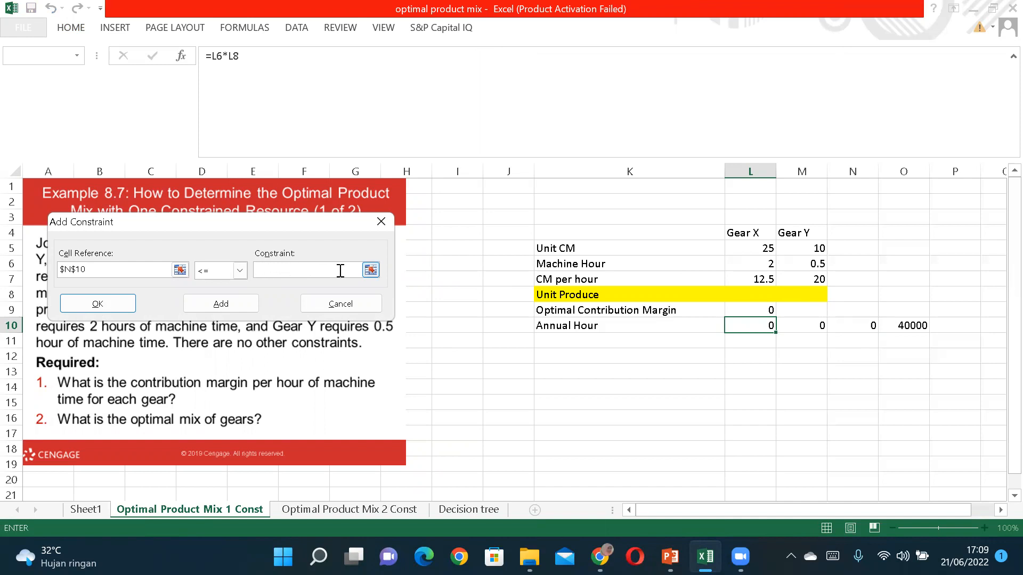
left_click(898, 325)
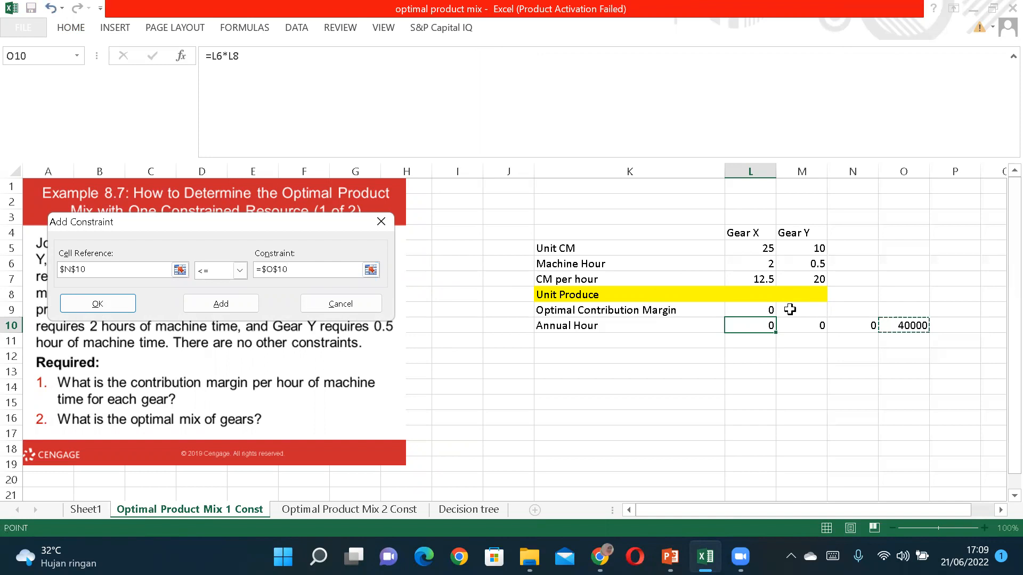
left_click(82, 302)
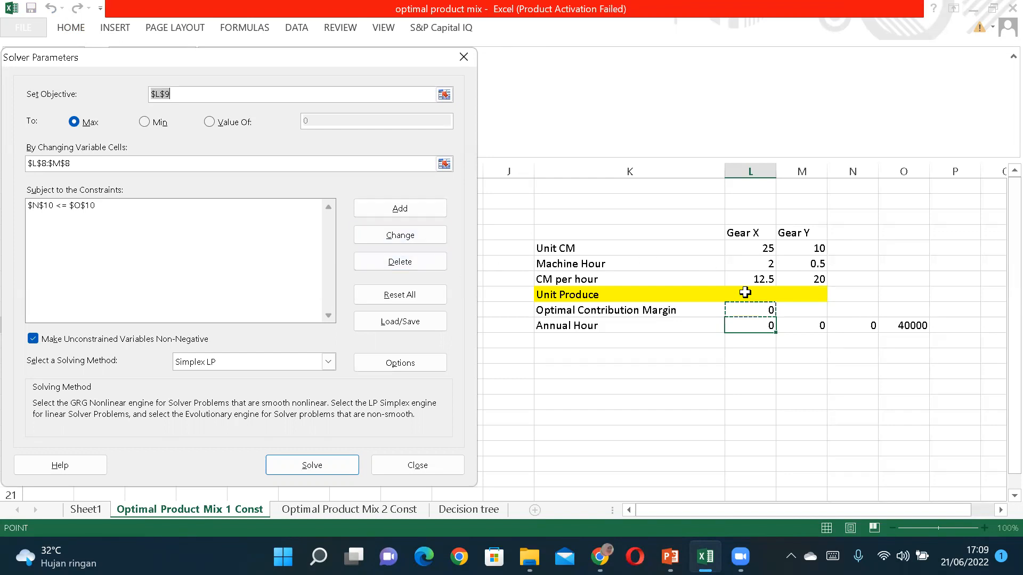
Step: Add a Solver constraint requiring the units produced of both gears, $L$8:$M$8, to be integers
left_click(416, 204)
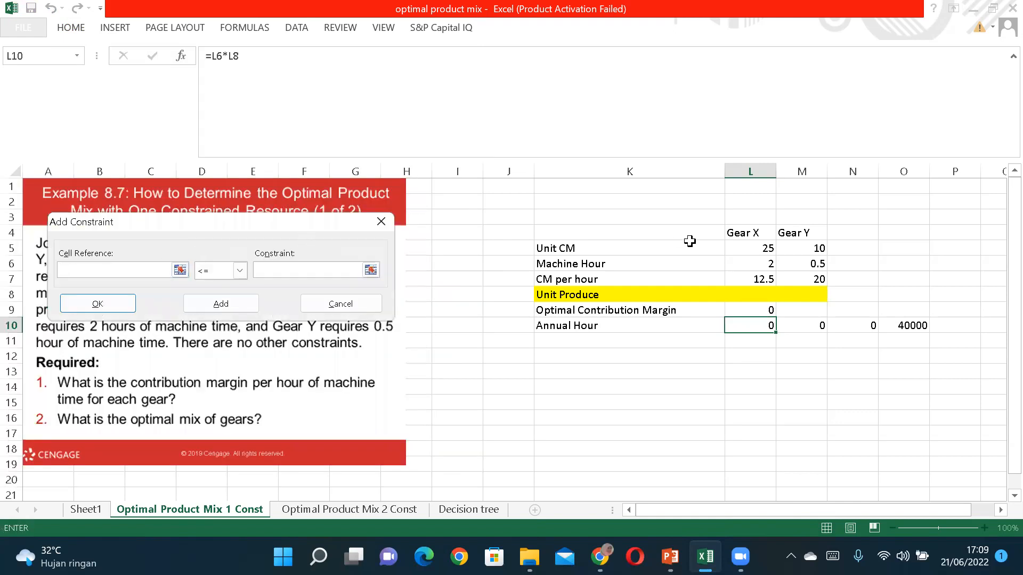
left_click_drag(757, 291, 803, 297)
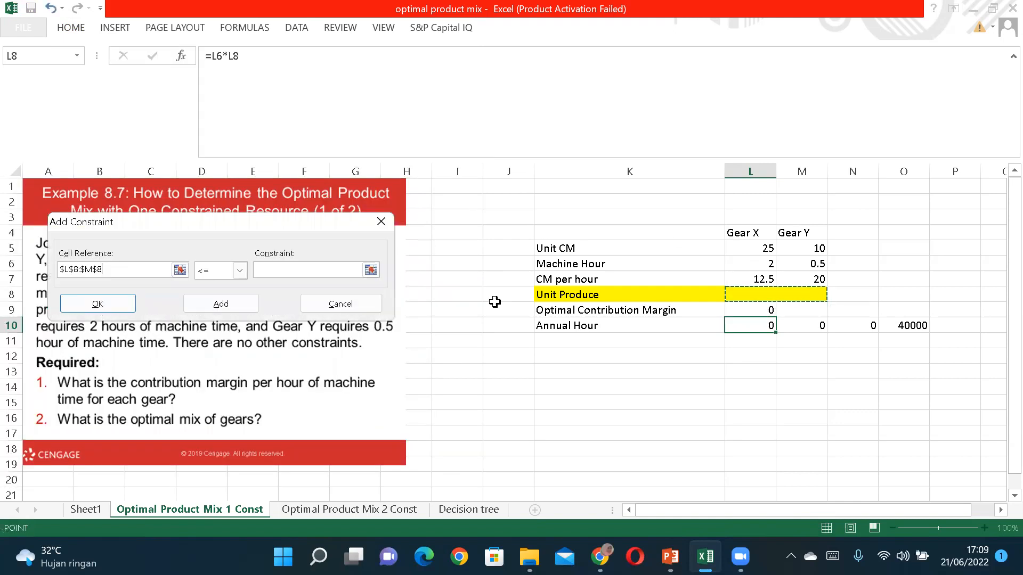
left_click(240, 270)
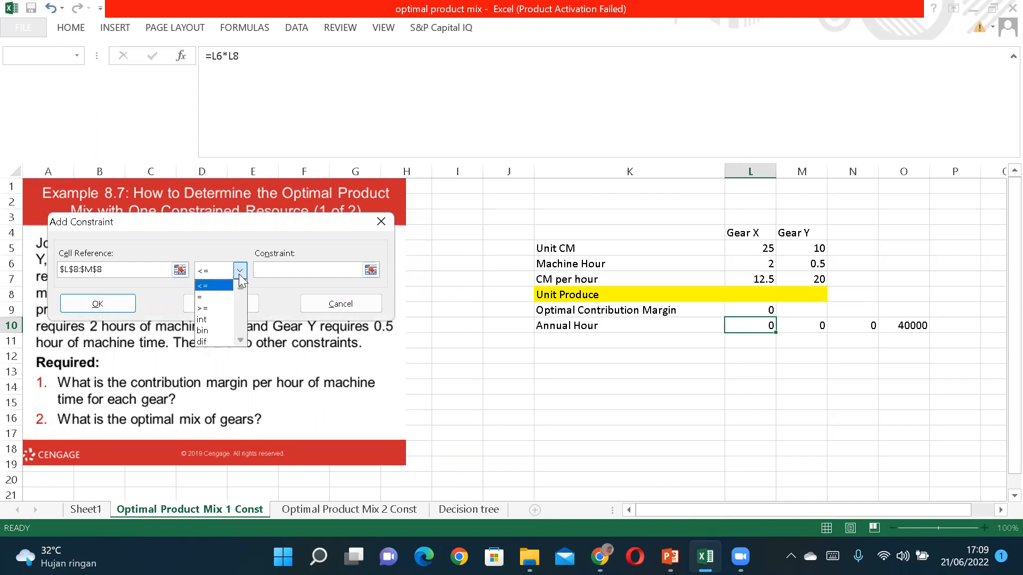
left_click(206, 316)
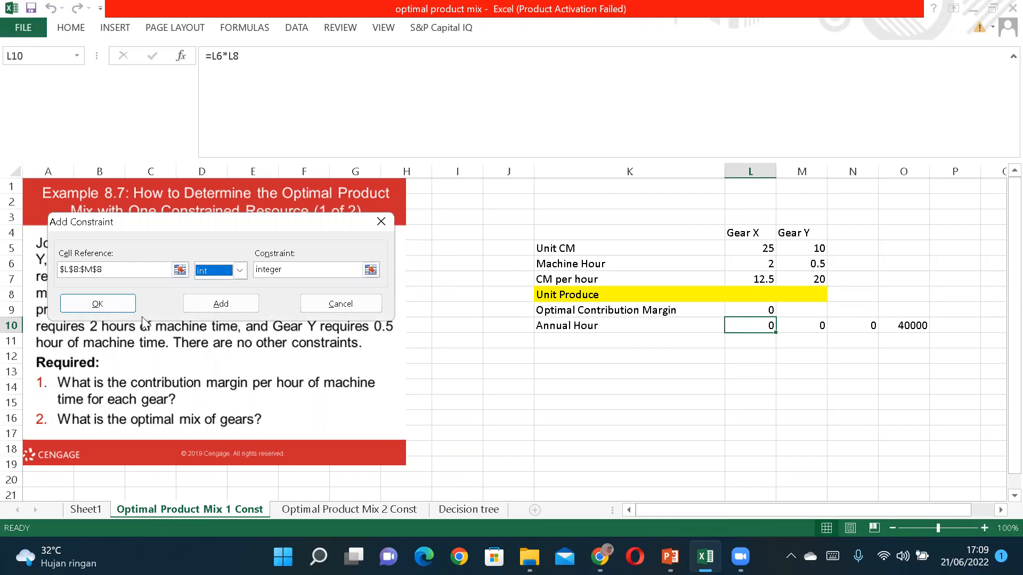
left_click(124, 308)
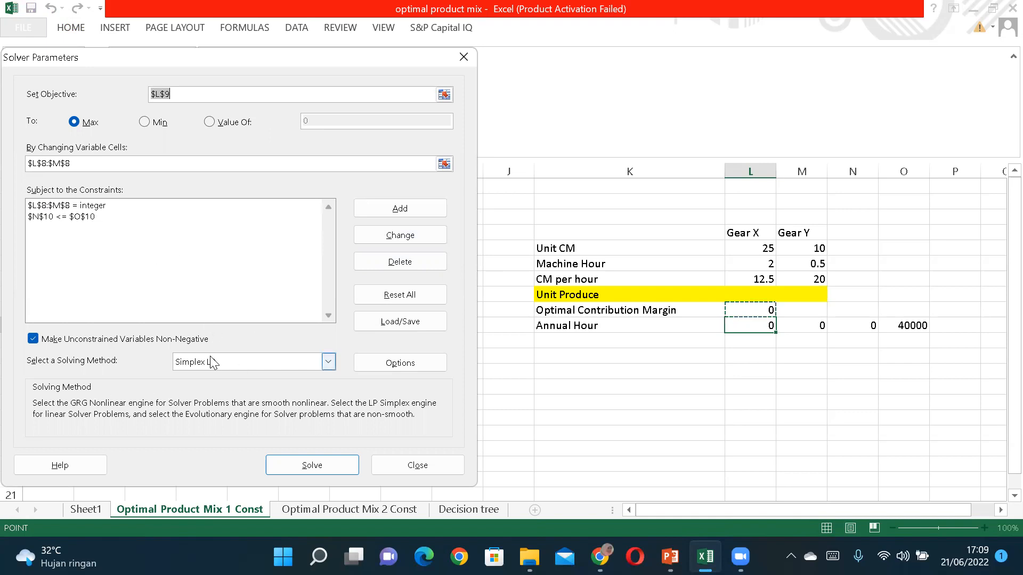
Step: Solve the model with the Simplex LP method and keep the Solver solution in the worksheet
left_click(328, 361)
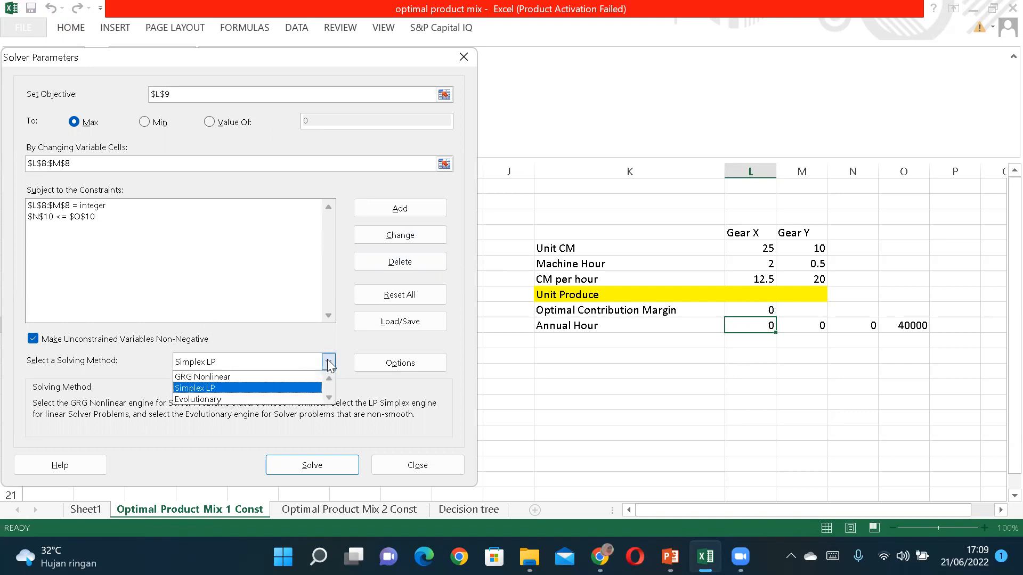
left_click(209, 389)
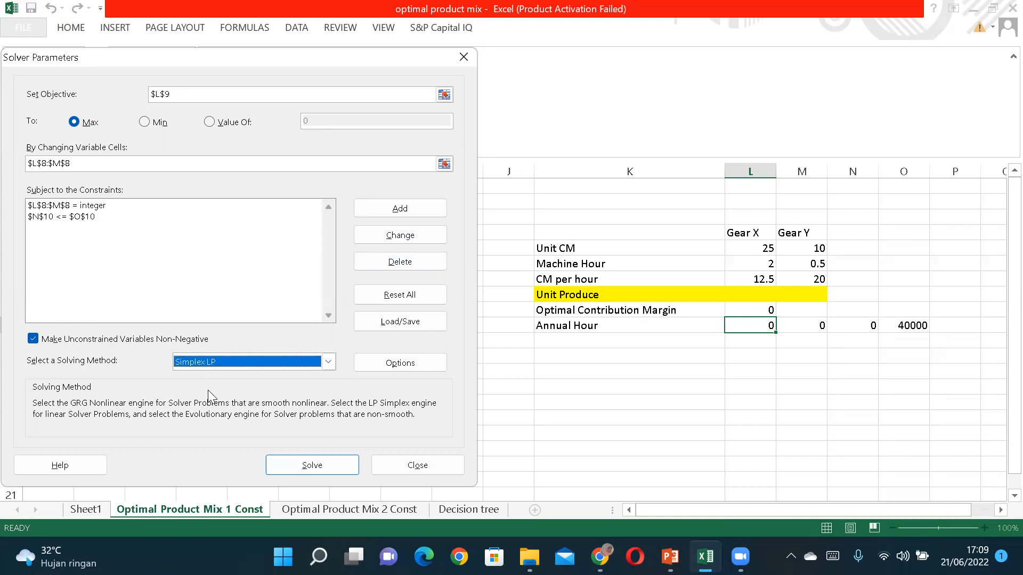
left_click(308, 466)
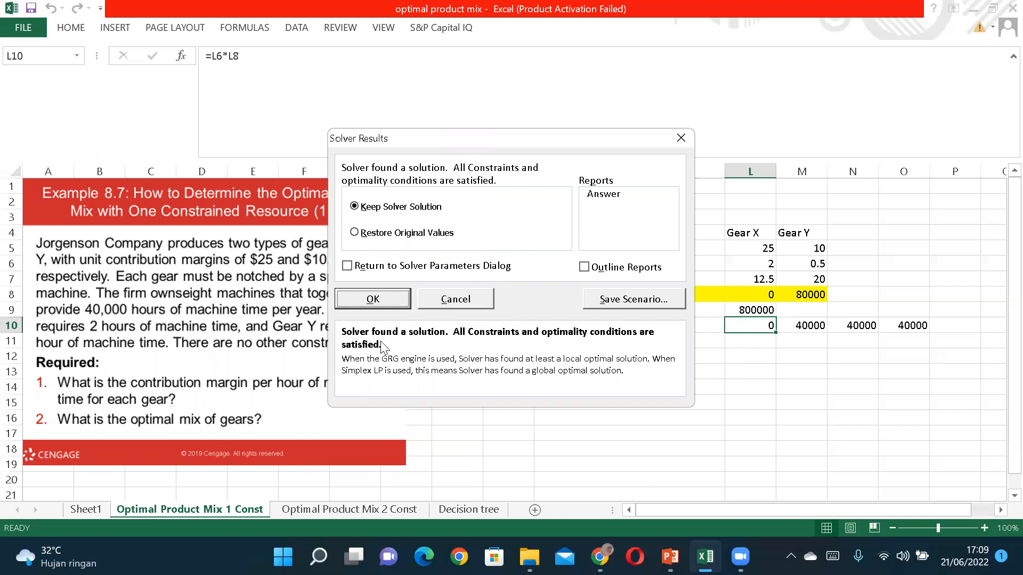
left_click(380, 299)
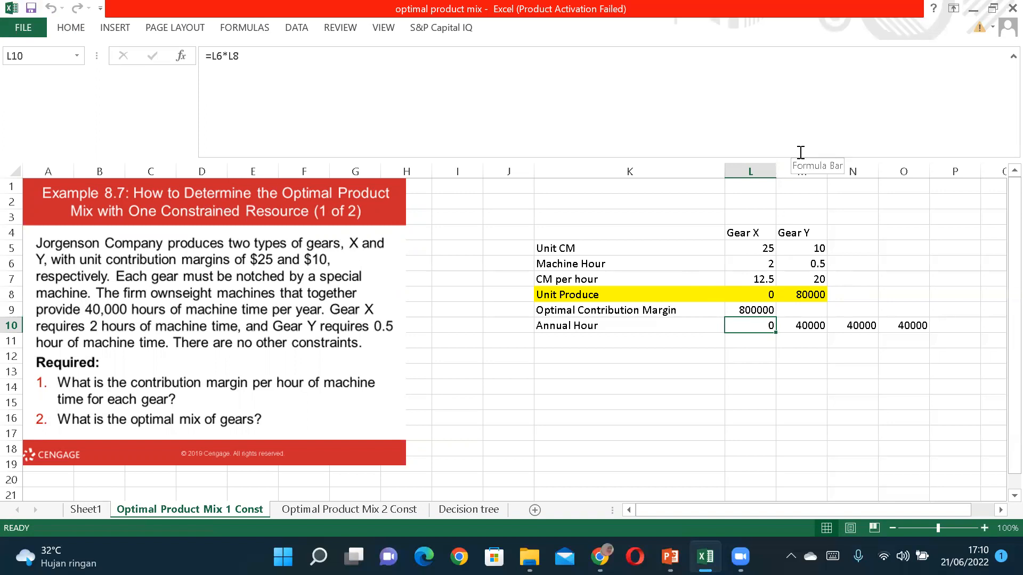
left_click(927, 9)
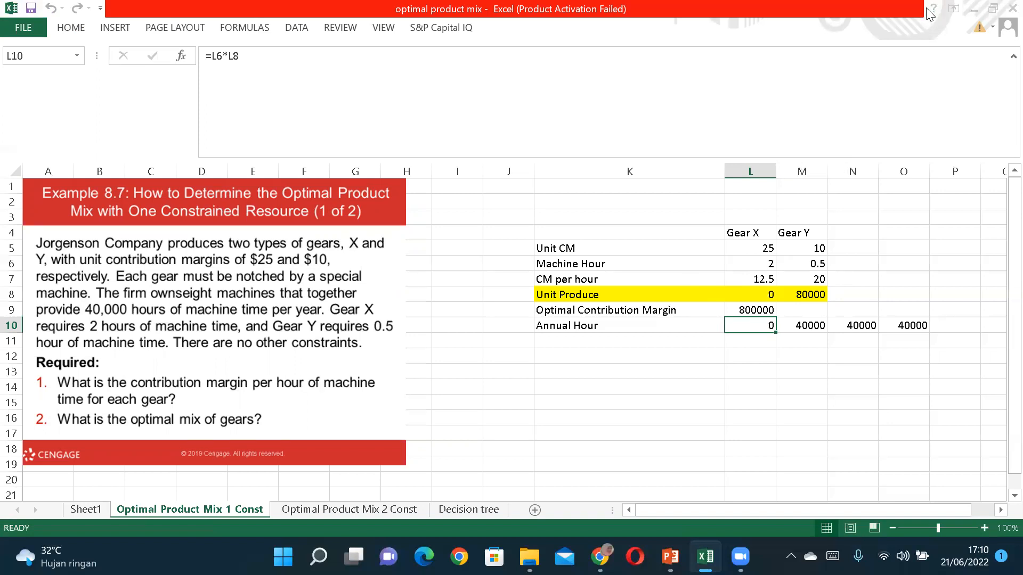